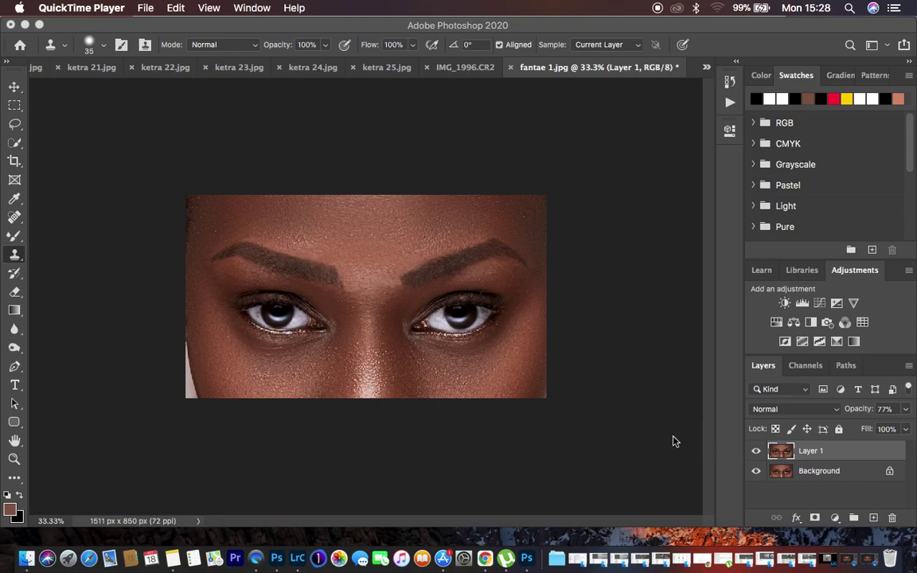
# Compare the darkened eyebrows on Layer 1 with the original photo by repeatedly hiding and showing that layer.
pyautogui.click(755, 450)
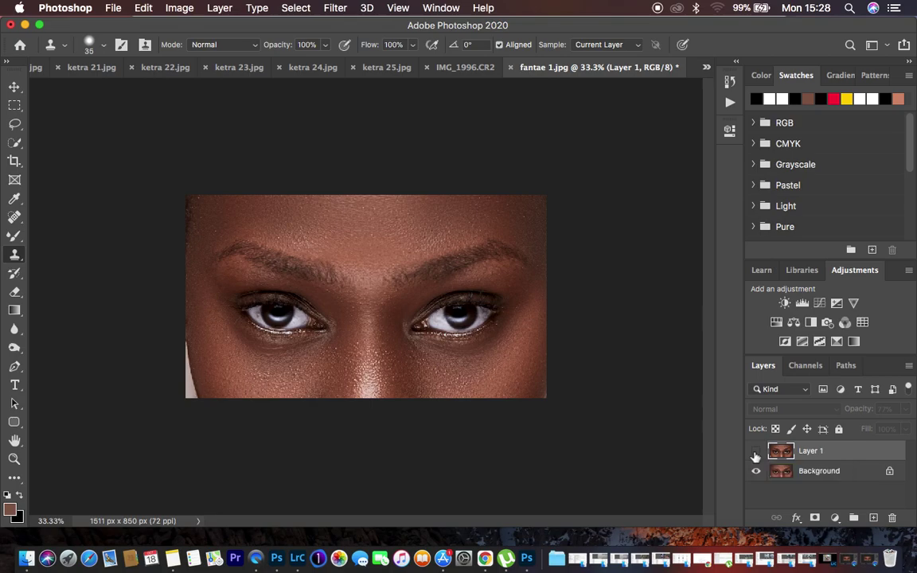
pyautogui.click(756, 451)
pyautogui.click(755, 451)
pyautogui.click(755, 451)
pyautogui.click(755, 451)
pyautogui.click(756, 451)
pyautogui.click(756, 451)
pyautogui.click(756, 452)
pyautogui.click(755, 451)
pyautogui.click(755, 452)
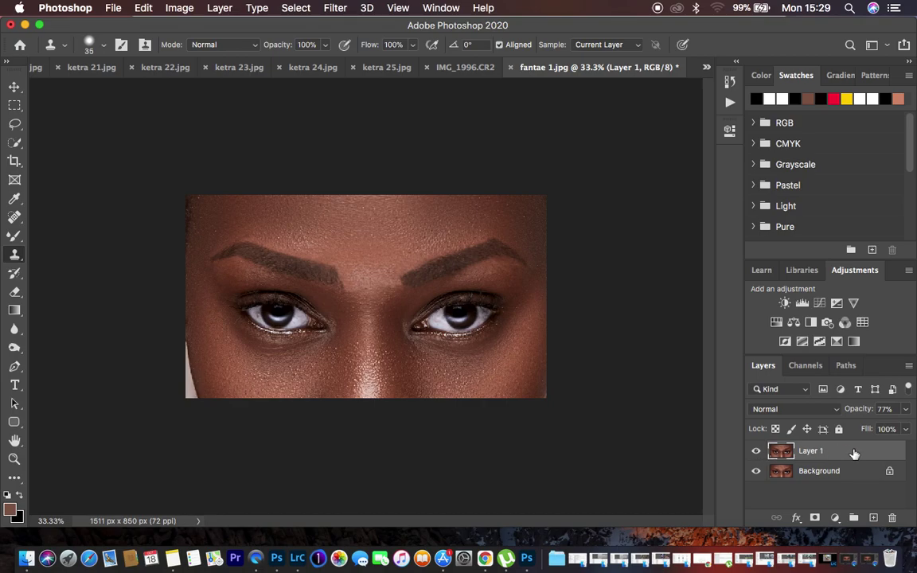
# Delete the retouched Layer 1 so the eyebrow work can start again from the Background layer.
pyautogui.moveTo(854, 457); pyautogui.dragTo(891, 517)
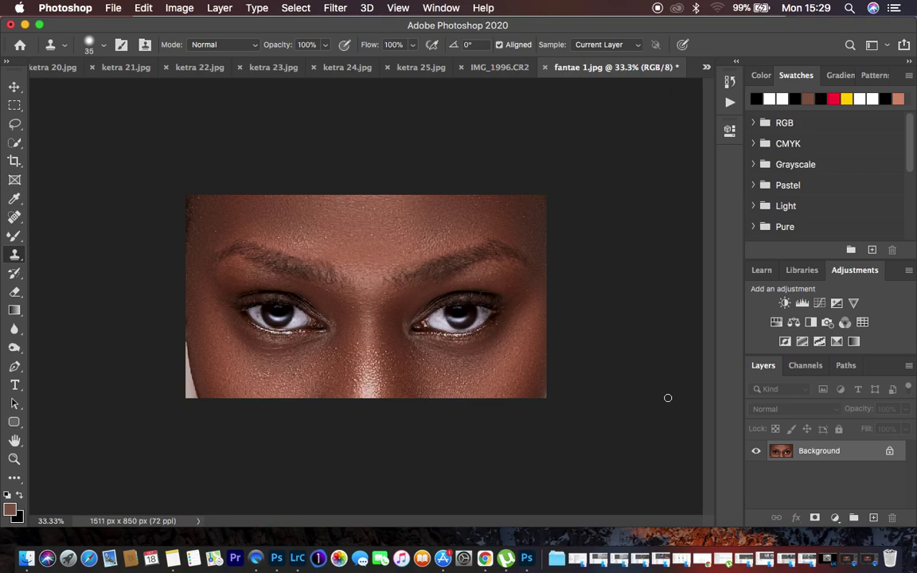
pyautogui.hotkey('ctrl', 'j')
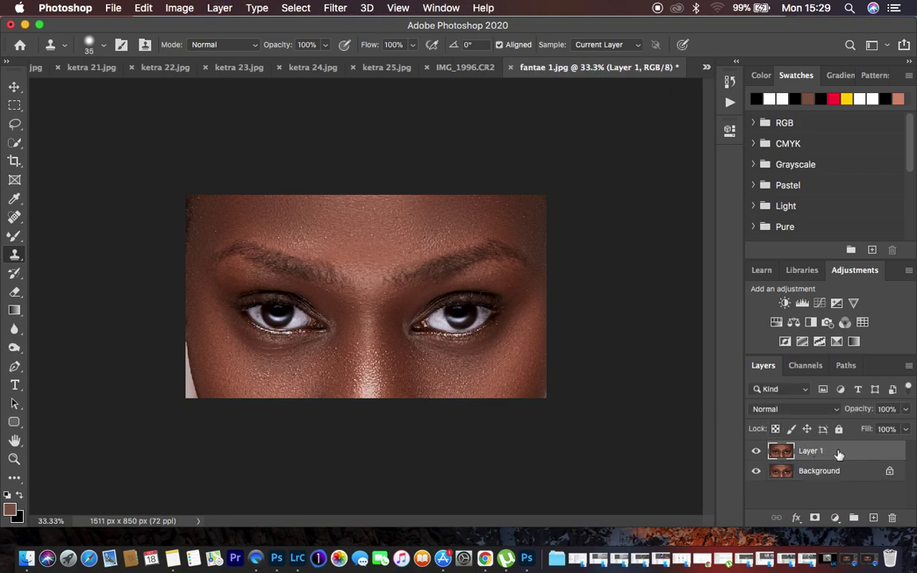
pyautogui.press('Delete')
# Duplicate the Background layer and name the copy "eyebrow".
pyautogui.moveTo(838, 454); pyautogui.dragTo(873, 517)
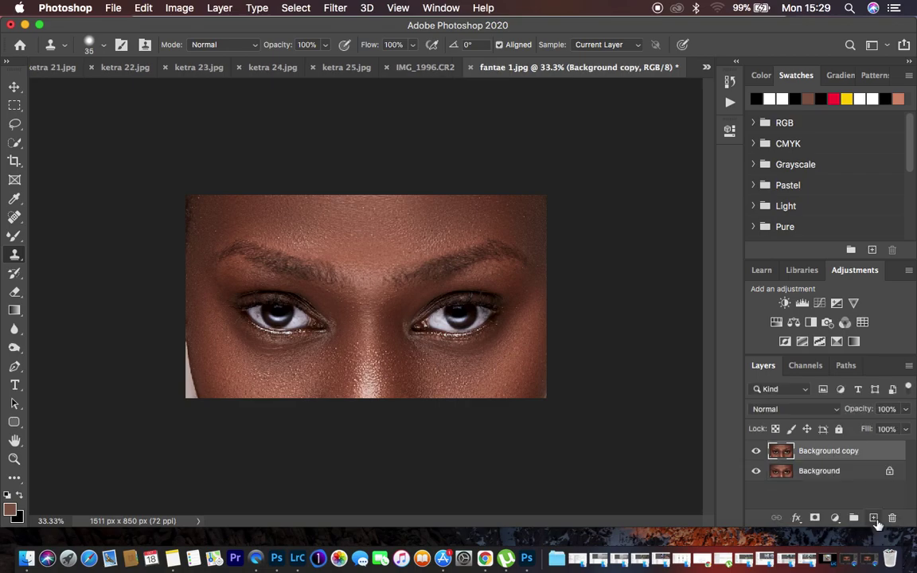
pyautogui.doubleClick(829, 451)
pyautogui.write('eyebrow')
pyautogui.press('Return')
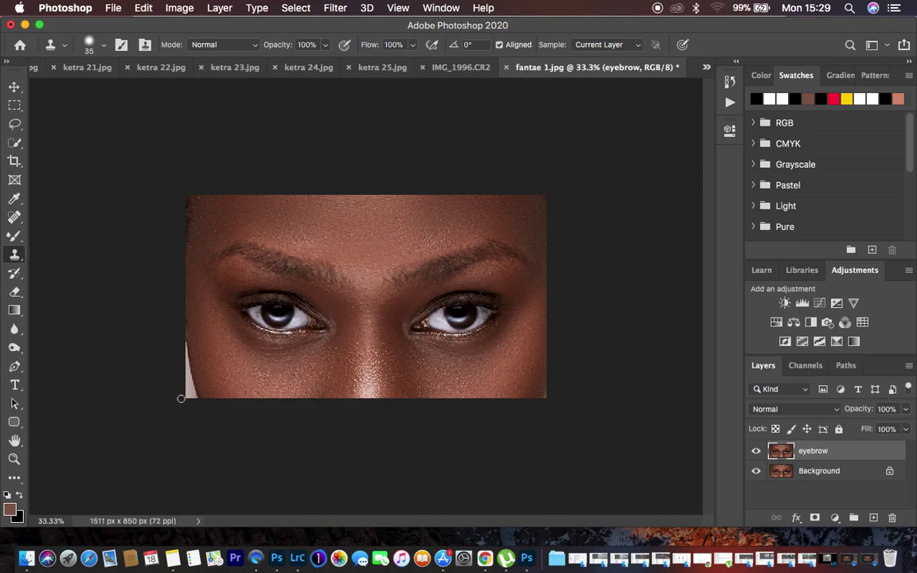
# Trace a closed Pen tool path around the eyebrow on the left of the photo, from its outer tip along both edges.
pyautogui.press('p')
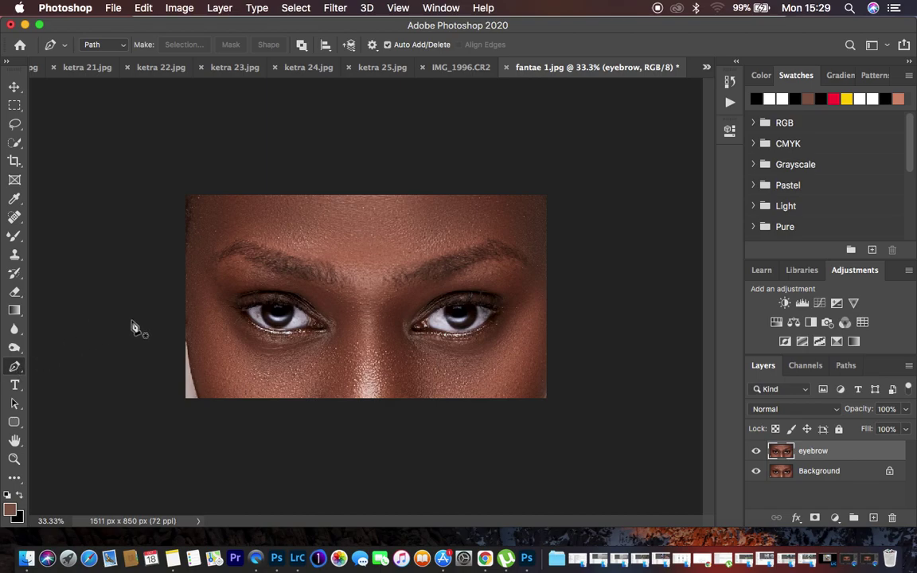
pyautogui.press('super+plus')
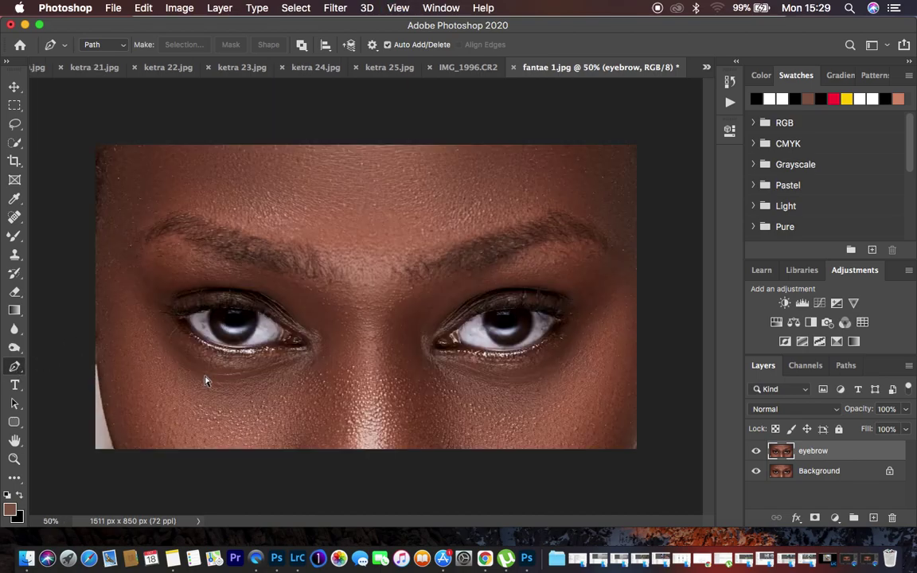
pyautogui.press('super+plus')
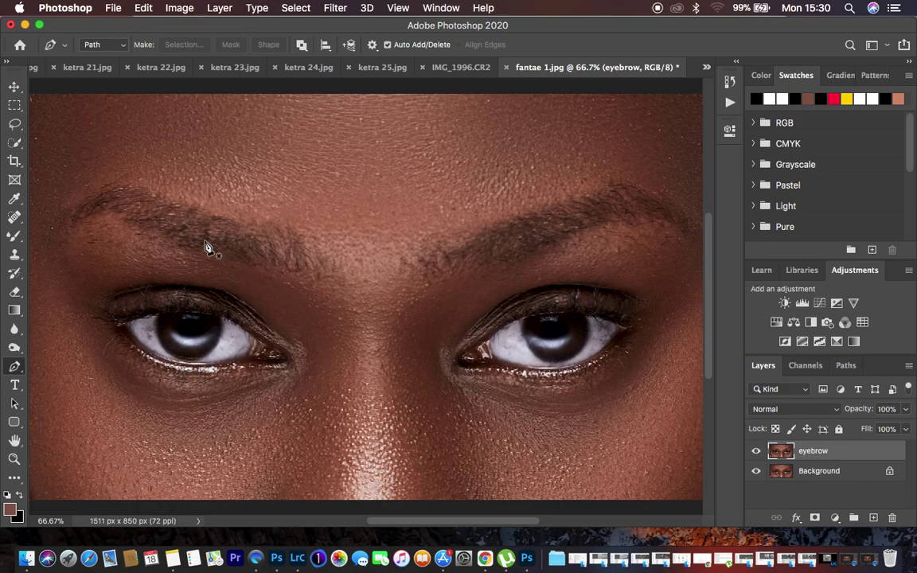
pyautogui.click(51, 231)
pyautogui.click(73, 209)
pyautogui.click(95, 197)
pyautogui.click(112, 189)
pyautogui.click(128, 185)
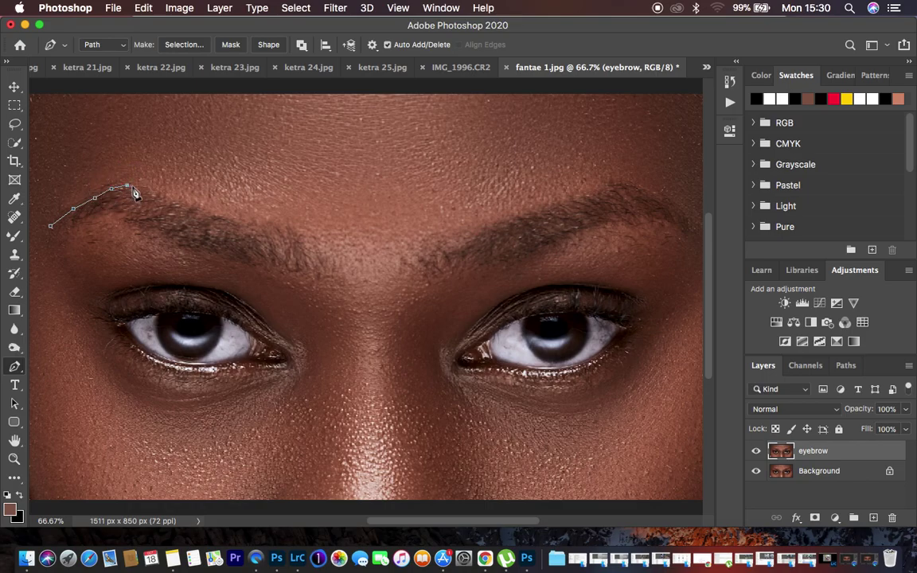
pyautogui.click(135, 186)
pyautogui.click(146, 189)
pyautogui.click(163, 198)
pyautogui.click(188, 207)
pyautogui.click(225, 221)
pyautogui.click(252, 223)
pyautogui.click(276, 228)
pyautogui.click(291, 231)
pyautogui.click(300, 235)
pyautogui.click(303, 237)
pyautogui.click(311, 246)
pyautogui.click(317, 272)
pyautogui.click(317, 281)
pyautogui.click(287, 273)
pyautogui.click(245, 264)
pyautogui.click(213, 255)
pyautogui.click(180, 247)
pyautogui.click(151, 239)
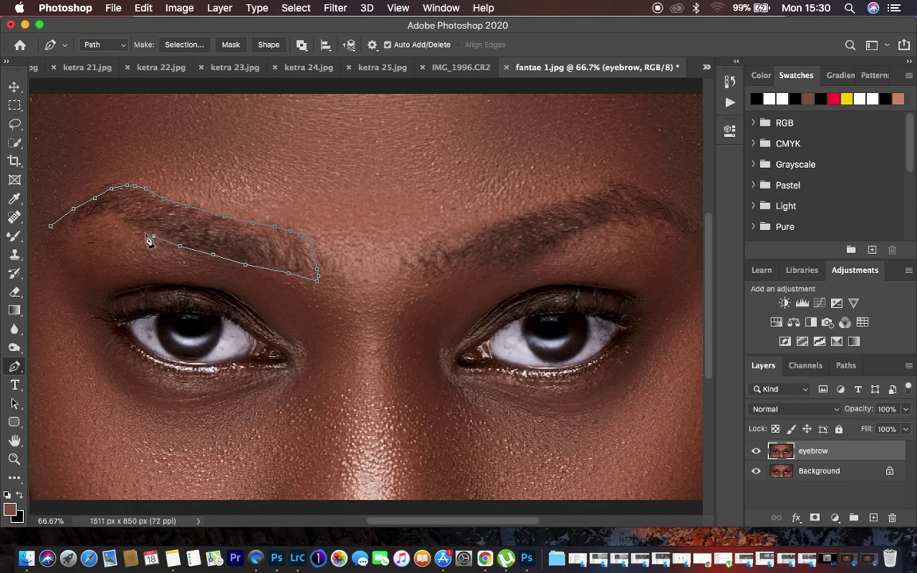
pyautogui.click(131, 229)
pyautogui.click(115, 221)
pyautogui.click(102, 218)
pyautogui.click(97, 216)
pyautogui.click(76, 222)
pyautogui.click(63, 226)
pyautogui.click(49, 230)
# Convert the left eyebrow path into a new anti-aliased selection with a feather radius of 4 pixels.
pyautogui.rightClick(186, 232)
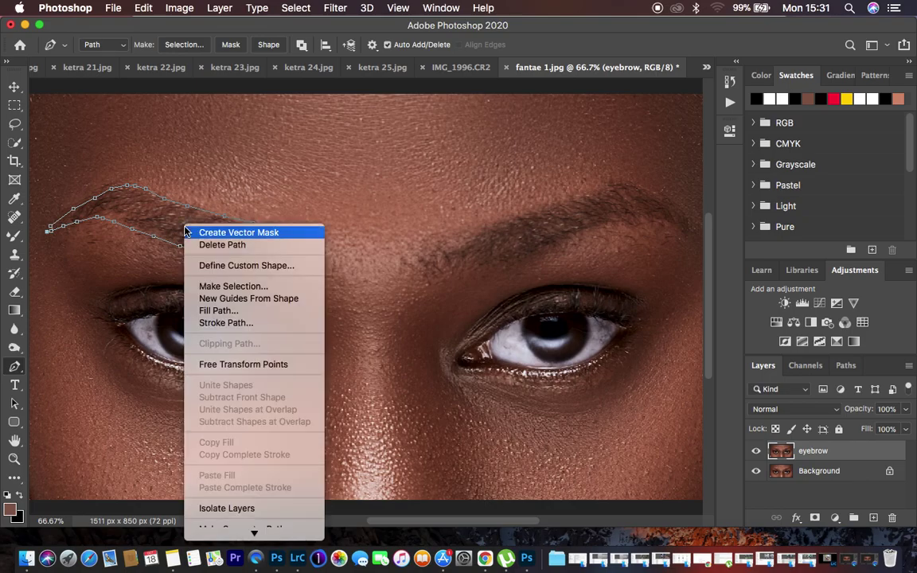
pyautogui.click(222, 287)
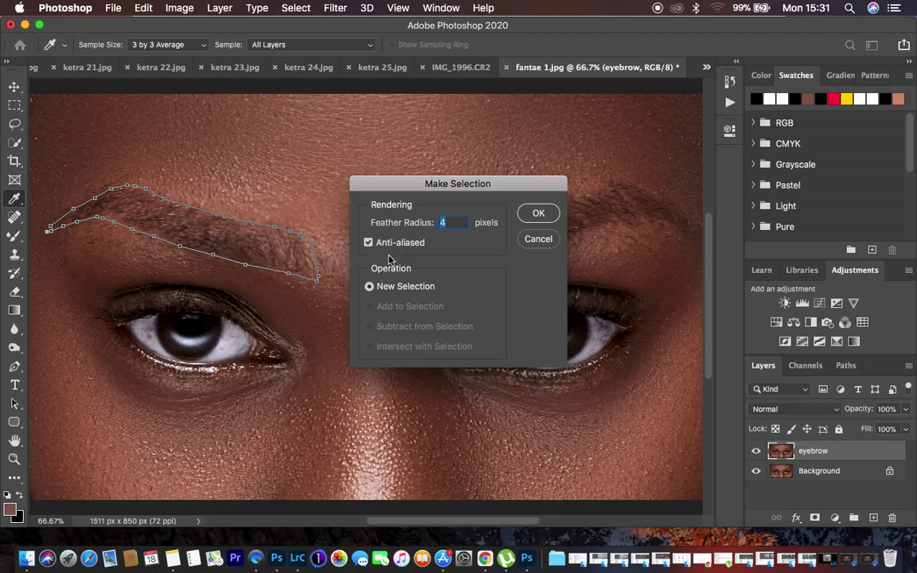
pyautogui.click(535, 214)
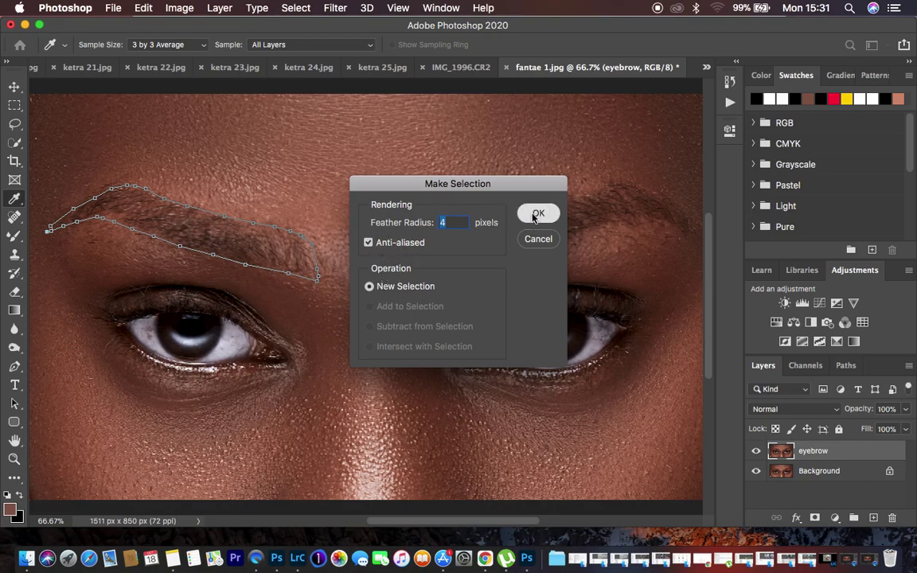
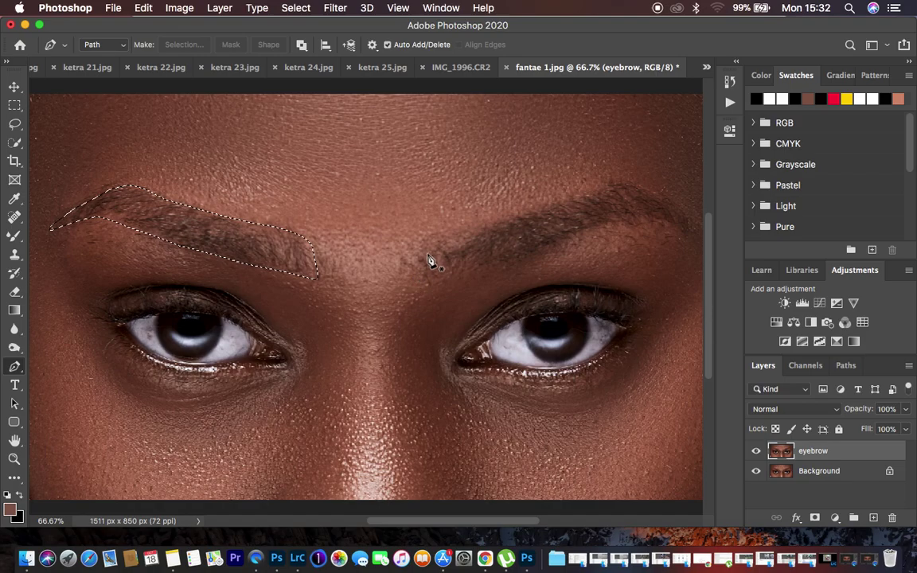
# Trace a closed Pen tool path around the eyebrow on the right of the photo, starting at its inner end.
pyautogui.click(427, 250)
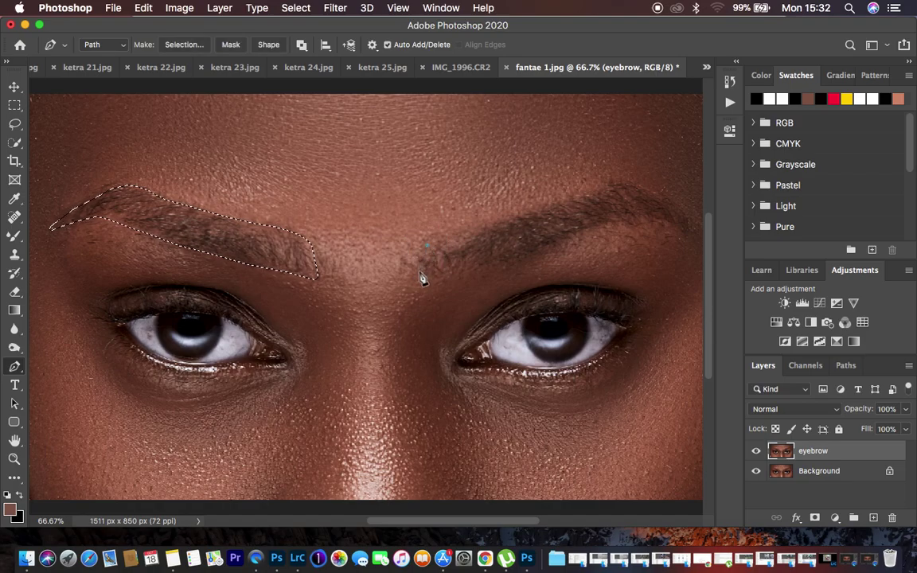
pyautogui.click(418, 278)
pyautogui.click(417, 285)
pyautogui.click(440, 280)
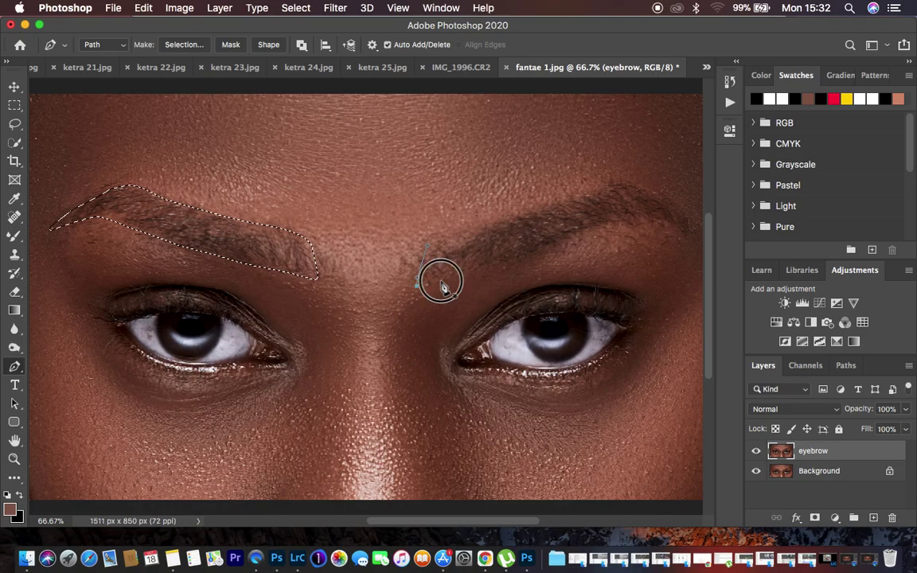
pyautogui.click(467, 271)
pyautogui.click(507, 258)
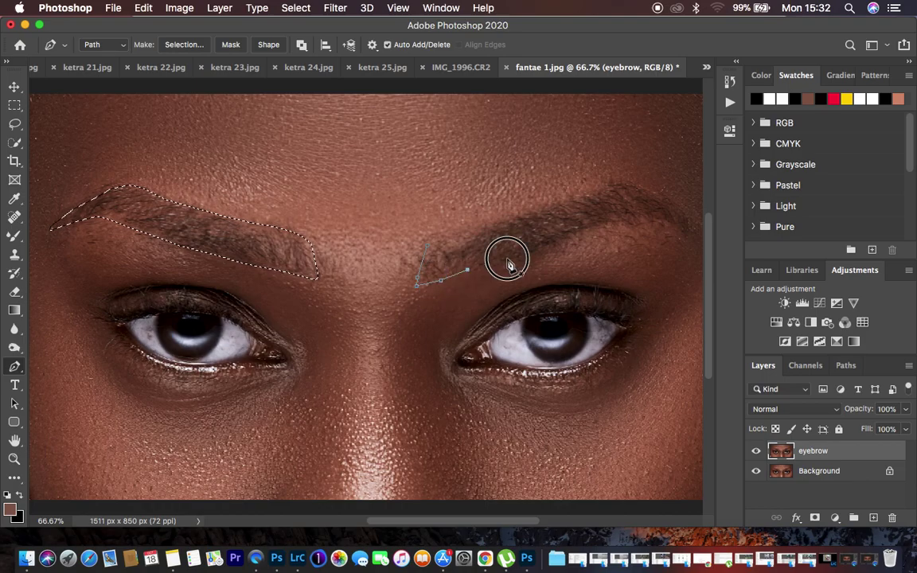
pyautogui.click(545, 245)
pyautogui.click(579, 232)
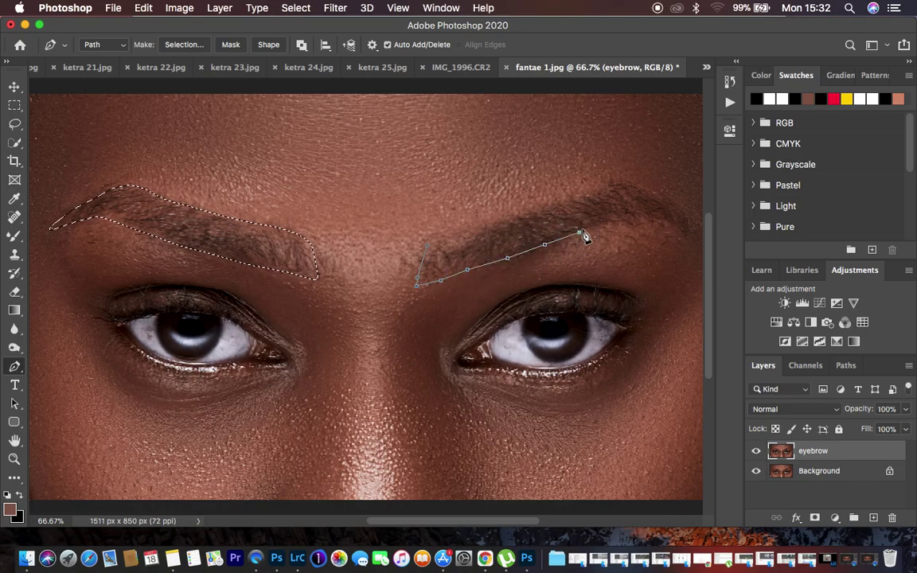
pyautogui.click(626, 217)
pyautogui.click(643, 215)
pyautogui.click(657, 223)
pyautogui.click(671, 228)
pyautogui.click(683, 238)
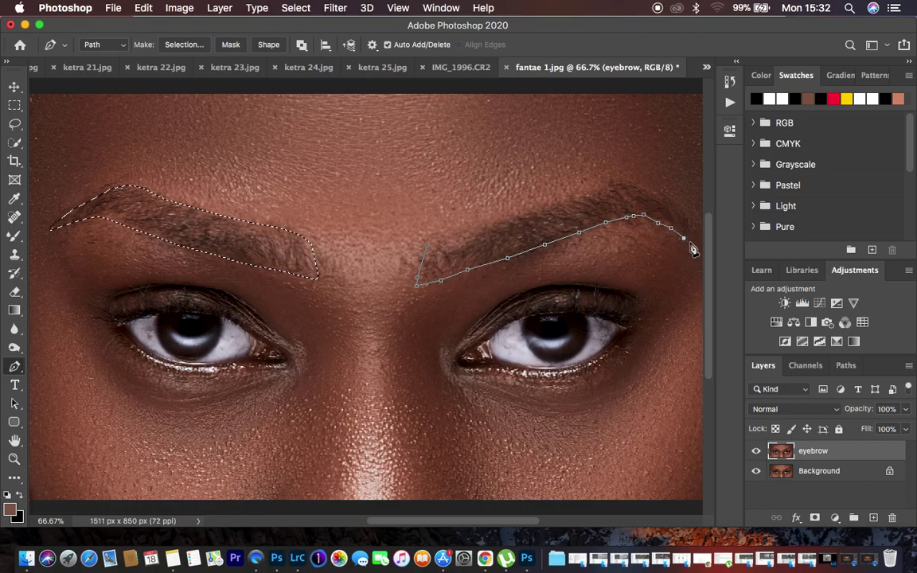
pyautogui.click(689, 242)
pyautogui.click(691, 242)
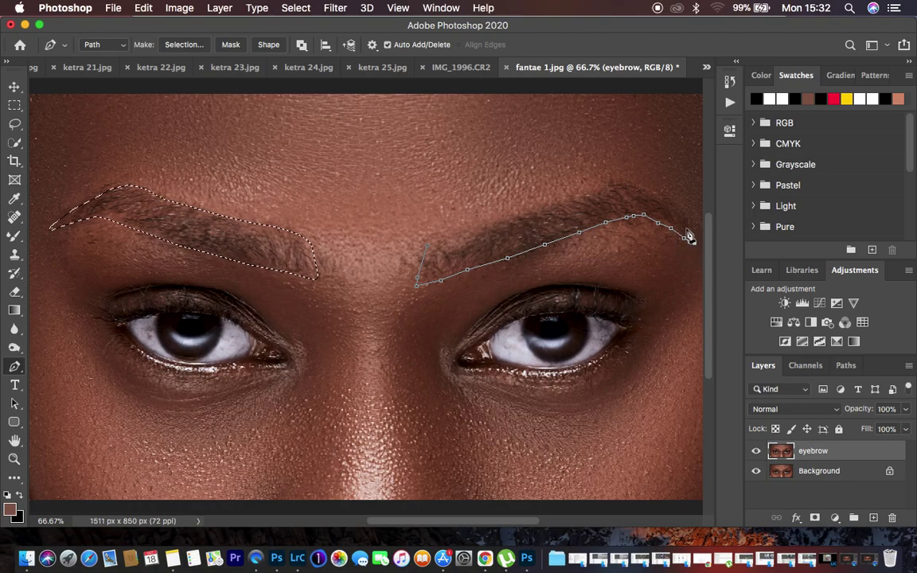
pyautogui.click(671, 209)
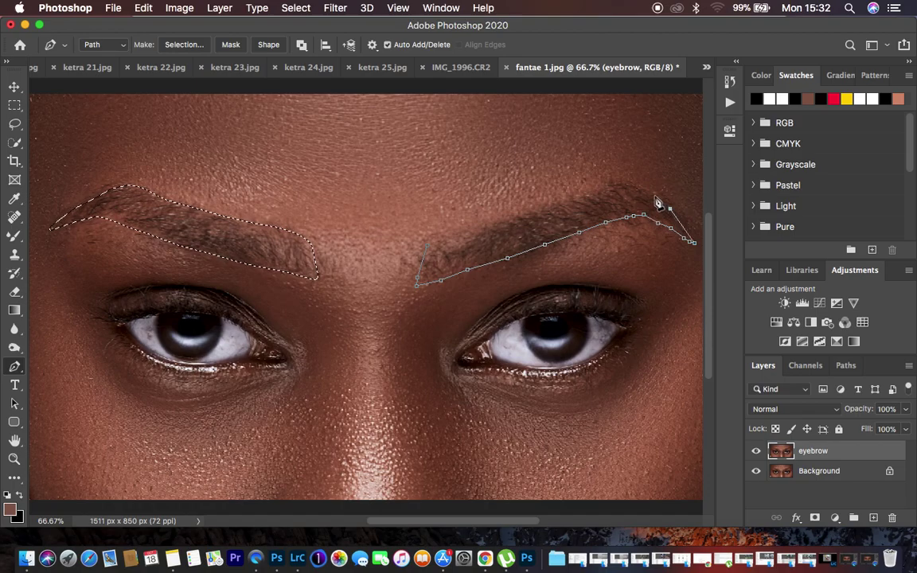
pyautogui.click(643, 185)
pyautogui.click(630, 179)
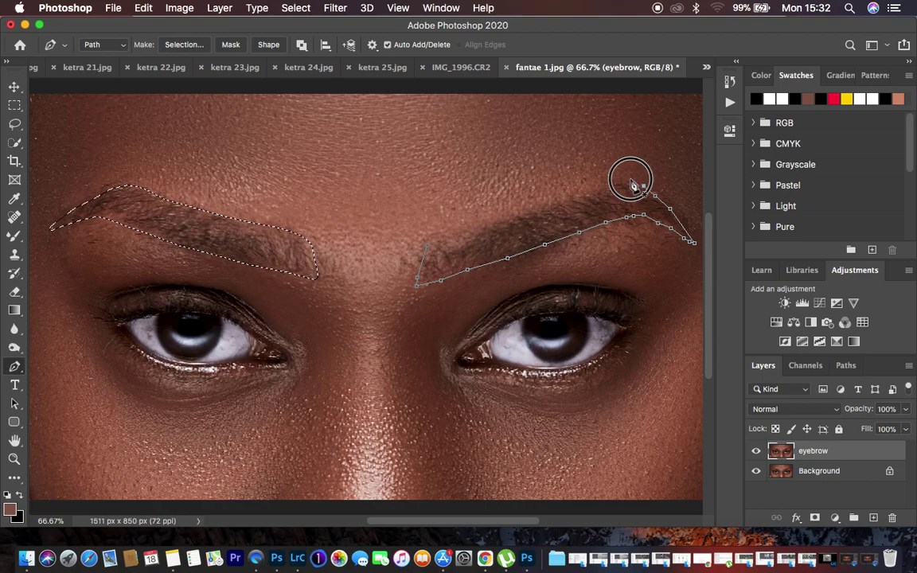
pyautogui.click(587, 191)
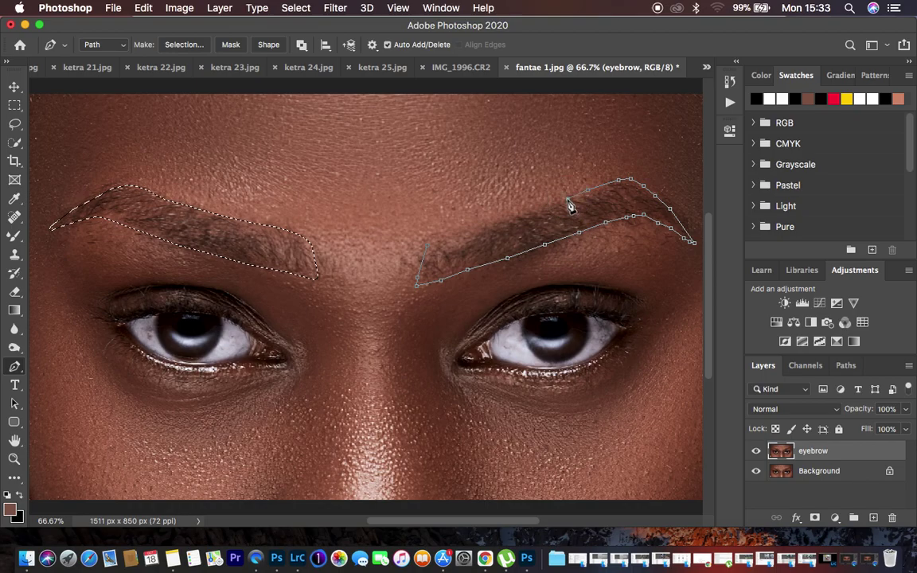
pyautogui.click(536, 210)
pyautogui.click(519, 215)
pyautogui.press('super+z')
pyautogui.click(484, 227)
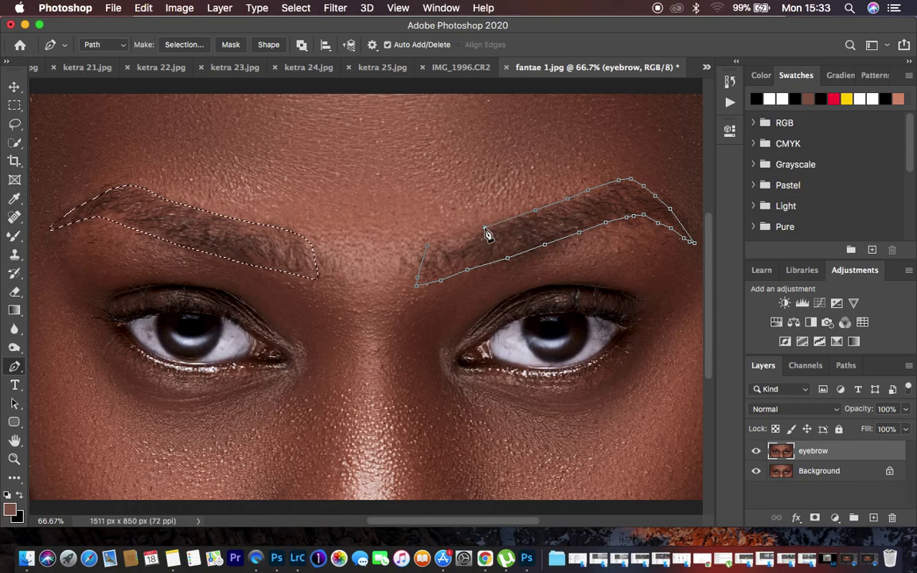
pyautogui.click(444, 238)
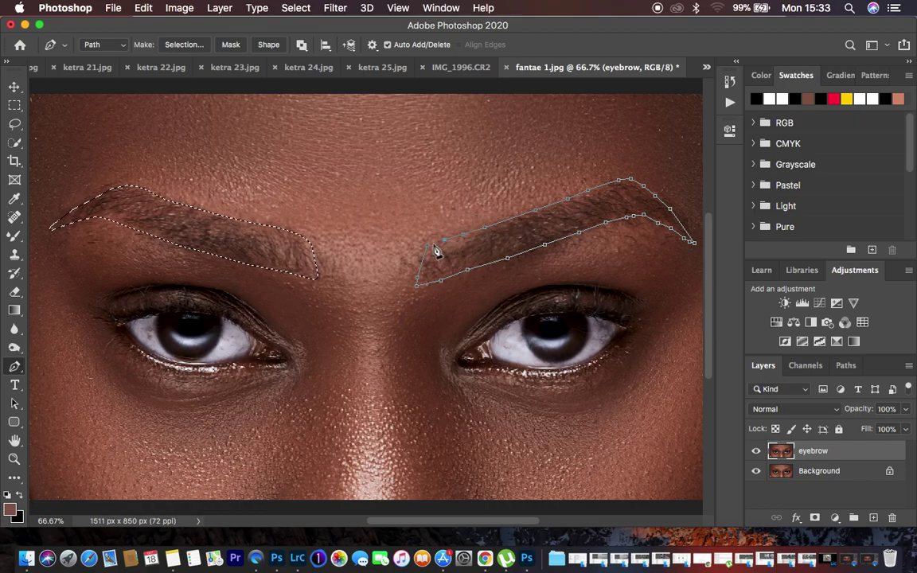
# Add the right eyebrow path to the existing selection with a 4-pixel feather radius and anti-aliasing.
pyautogui.rightClick(494, 250)
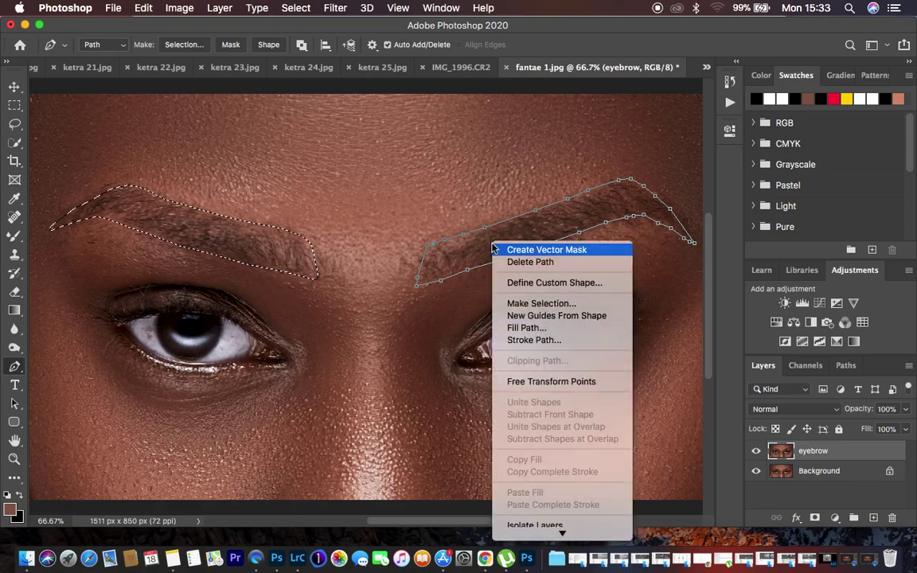
pyautogui.click(537, 304)
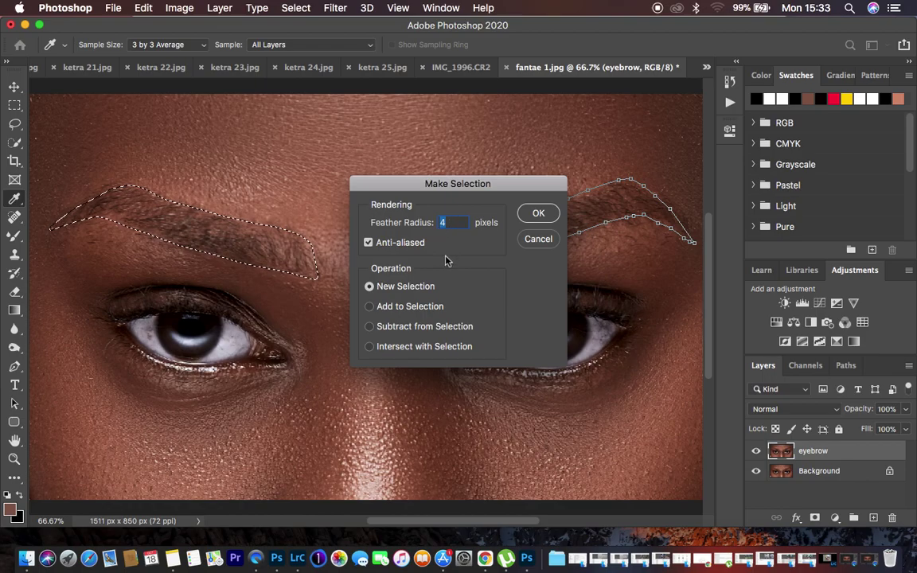
pyautogui.click(370, 308)
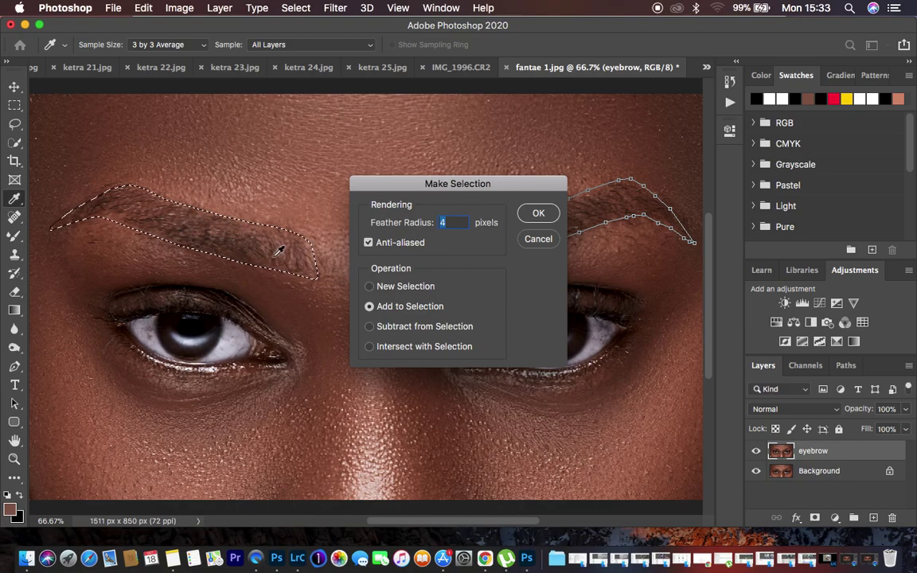
pyautogui.click(538, 213)
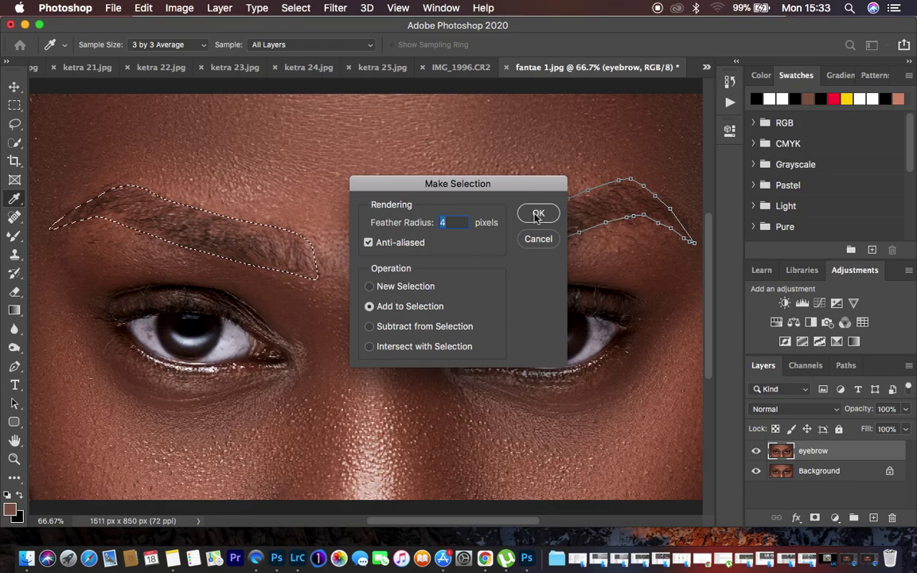
pyautogui.press('p')
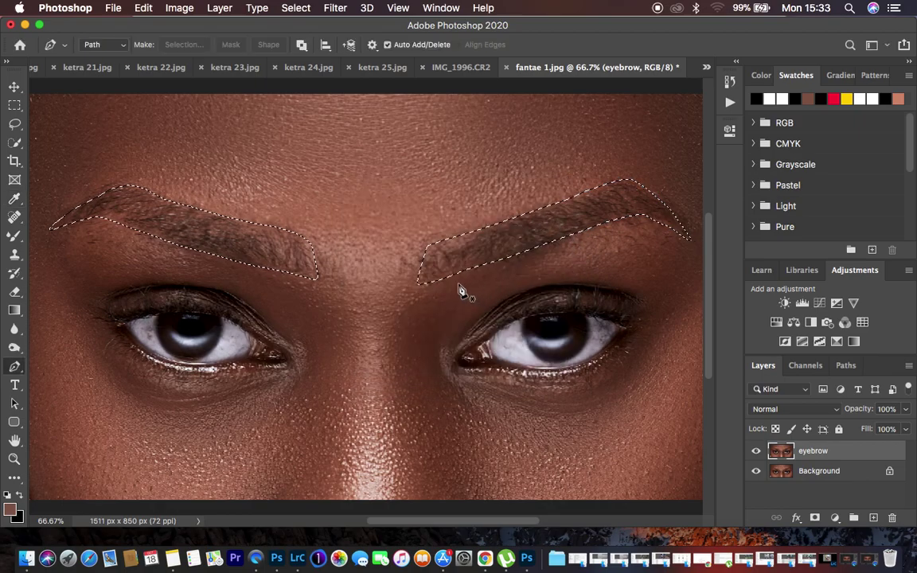
# Activate the Clone Stamp tool for the eyebrow on the left of the photo and check its brush size and hardness.
pyautogui.press('super+minus')
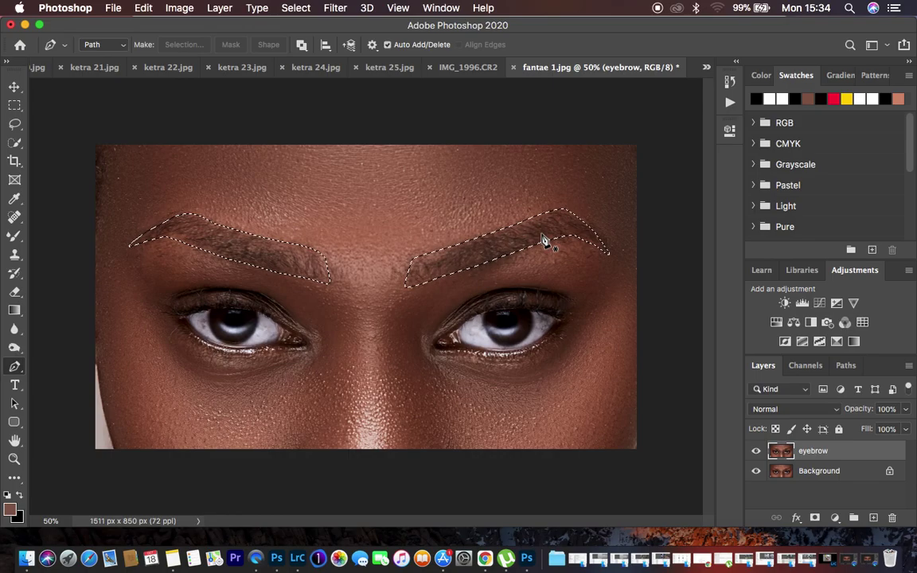
pyautogui.press('super+equal')
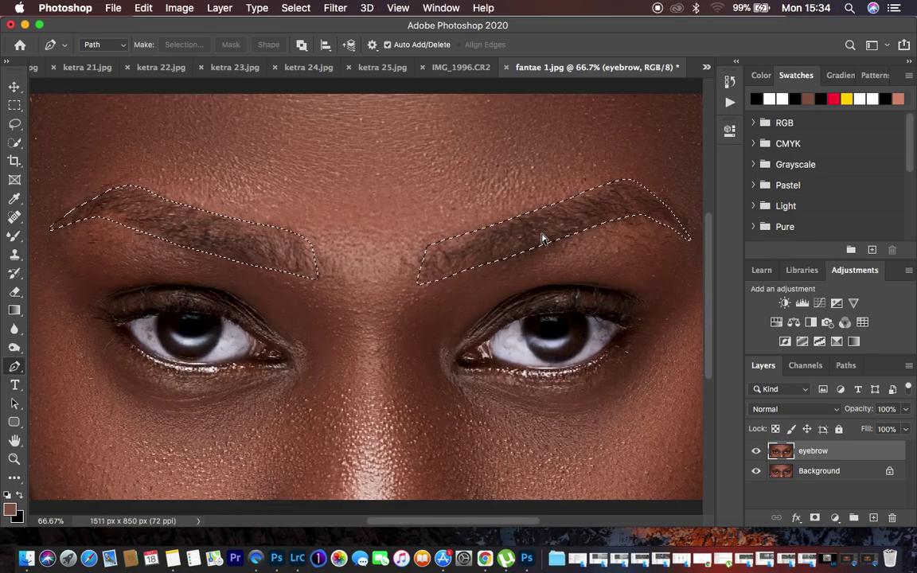
pyautogui.press('super+equal')
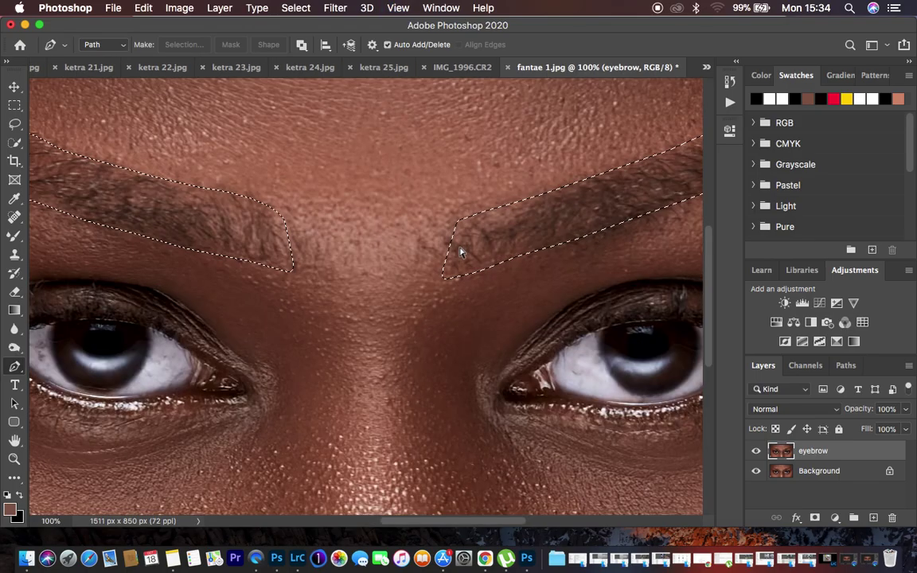
pyautogui.hscroll(-5, 460, 253)
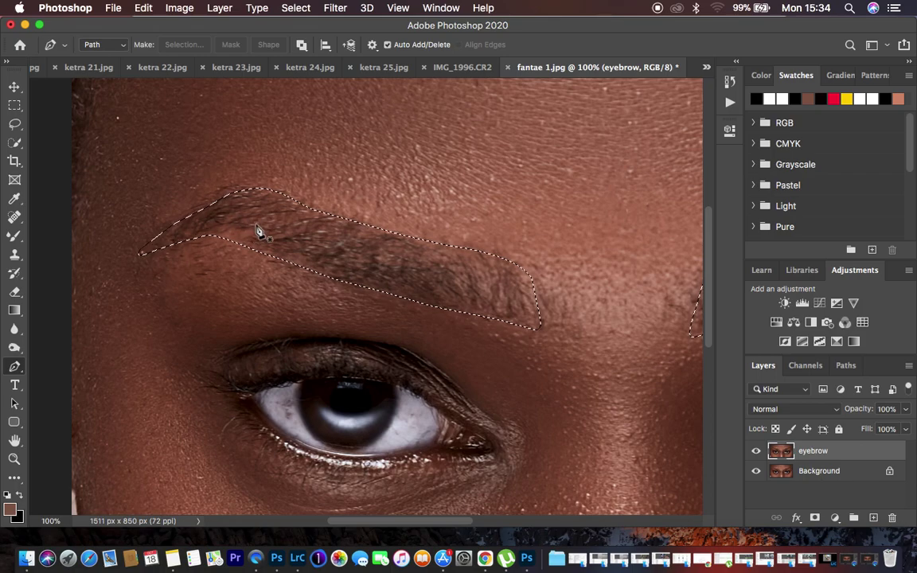
pyautogui.click(14, 254)
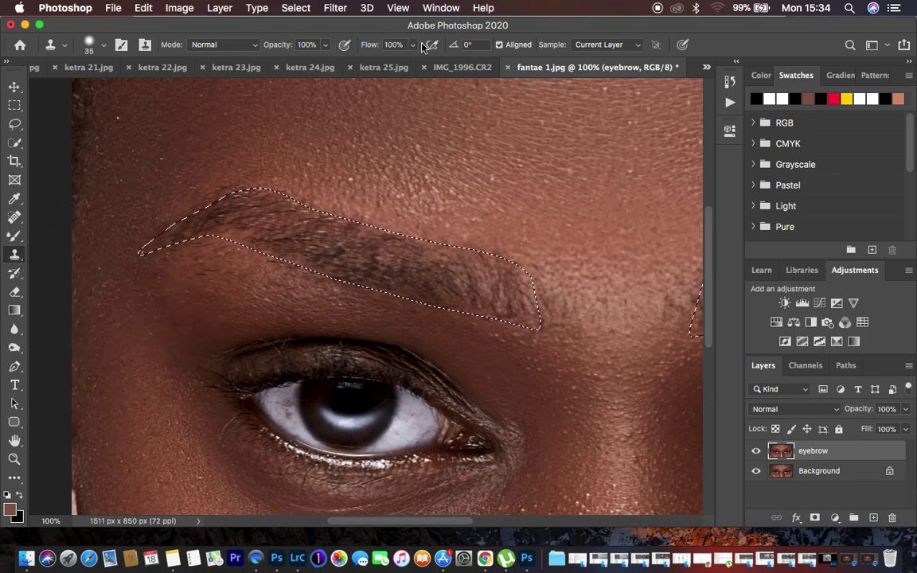
pyautogui.rightClick(59, 41)
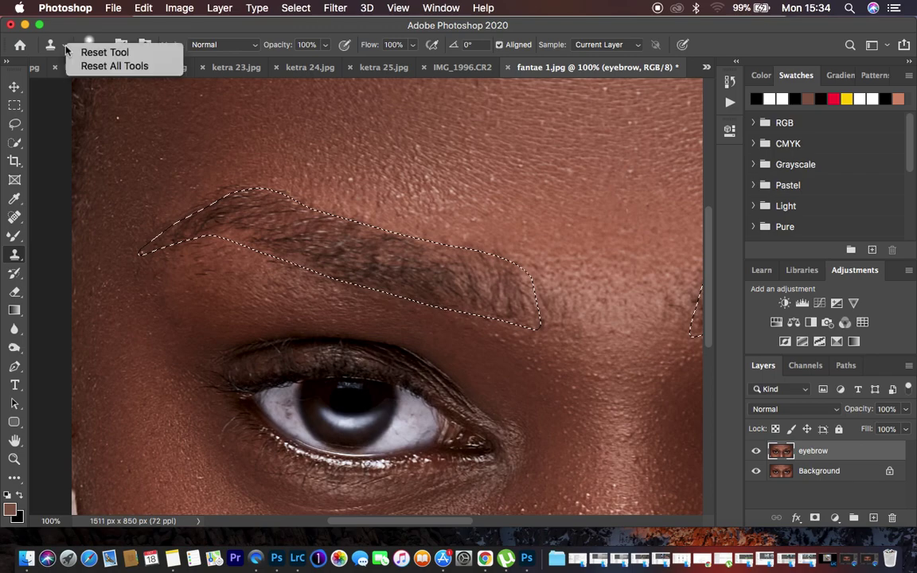
pyautogui.rightClick(243, 127)
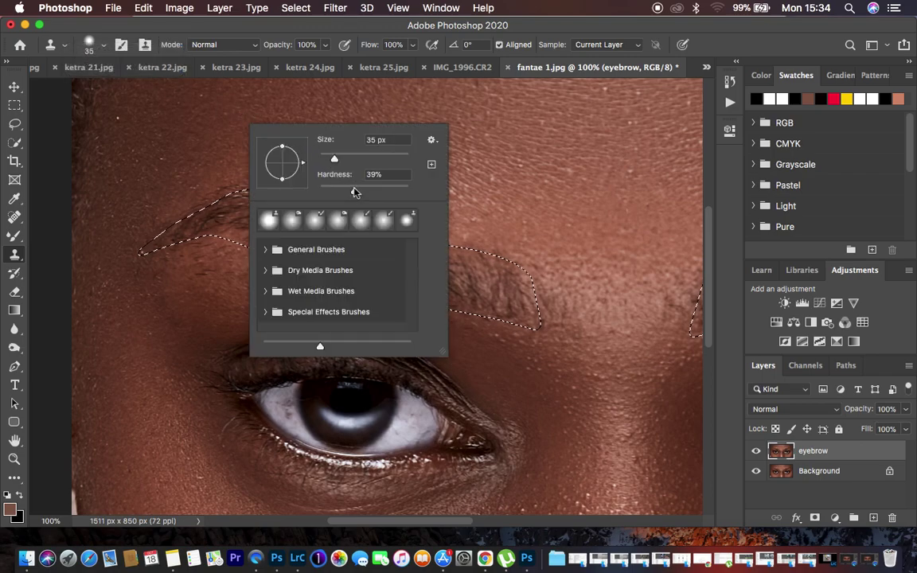
pyautogui.click(135, 110)
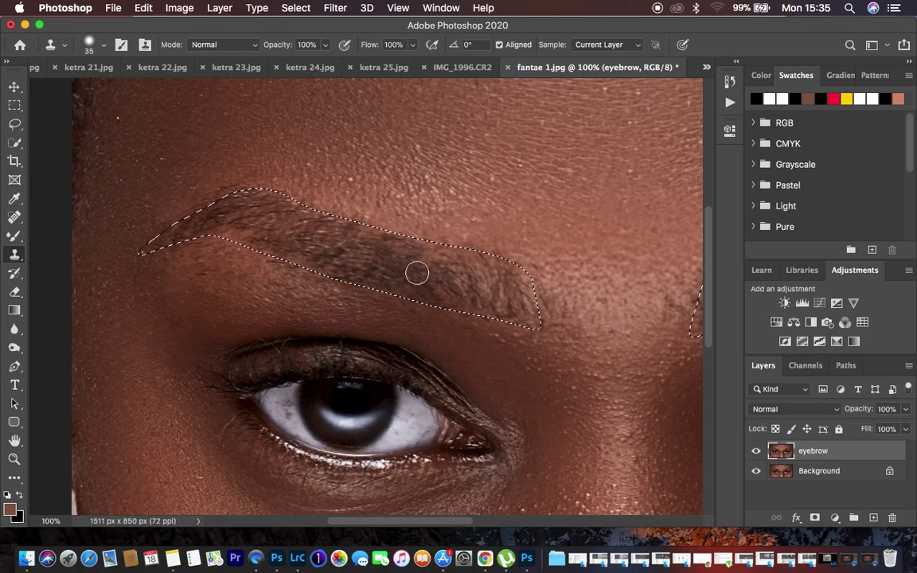
# Enlarge the Clone Stamp brush to 50 px and undo the trial clone strokes over the left eyebrow's inner half.
pyautogui.press(']')
pyautogui.press(']')
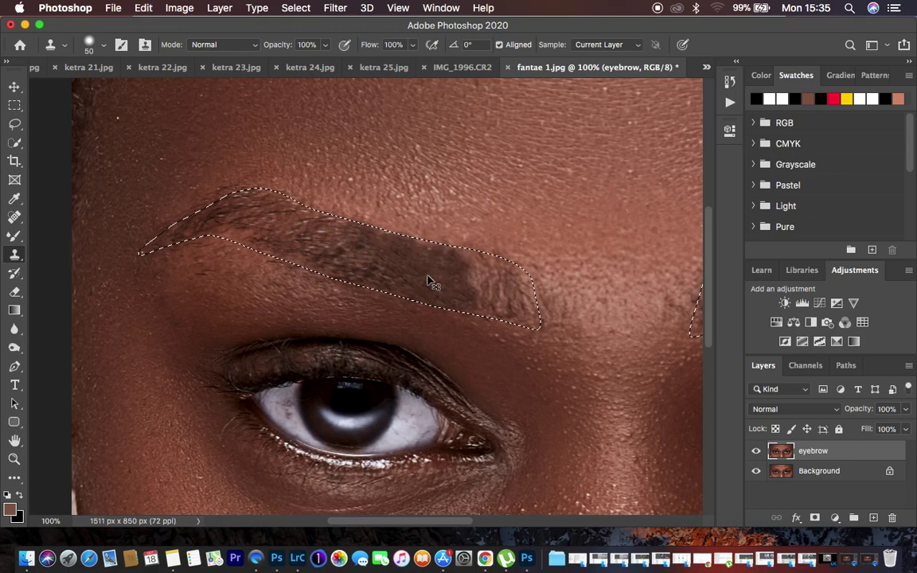
pyautogui.press('super+z')
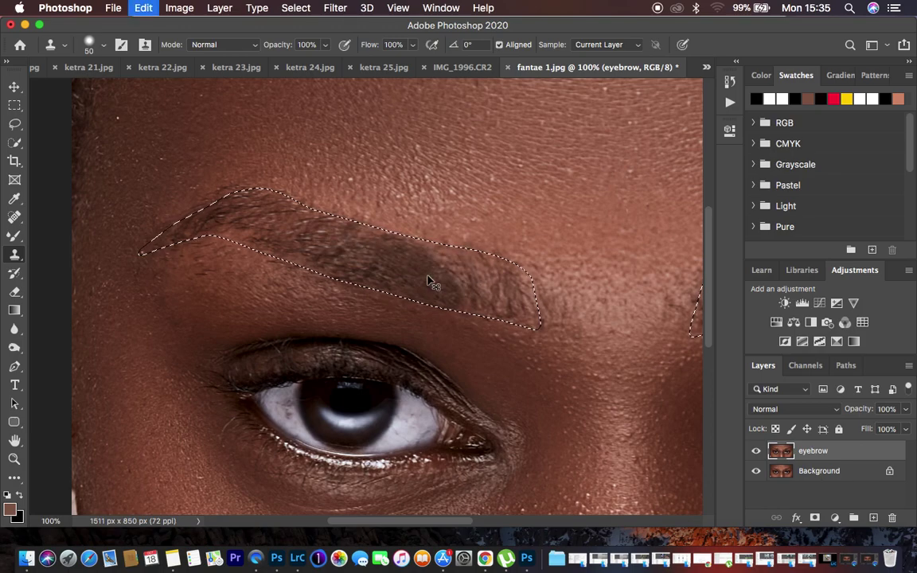
pyautogui.press('super+z')
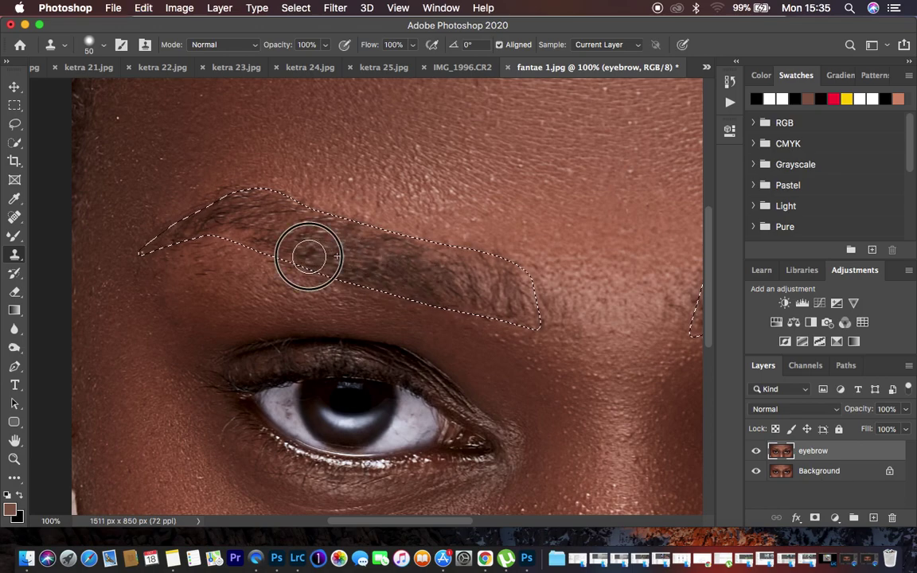
# Clone hair texture over the arch and outer part of the left eyebrow, sampling nearby hairs with the 50 px brush.
pyautogui.keyDown('alt'); pyautogui.click(311, 230); pyautogui.keyUp('alt')
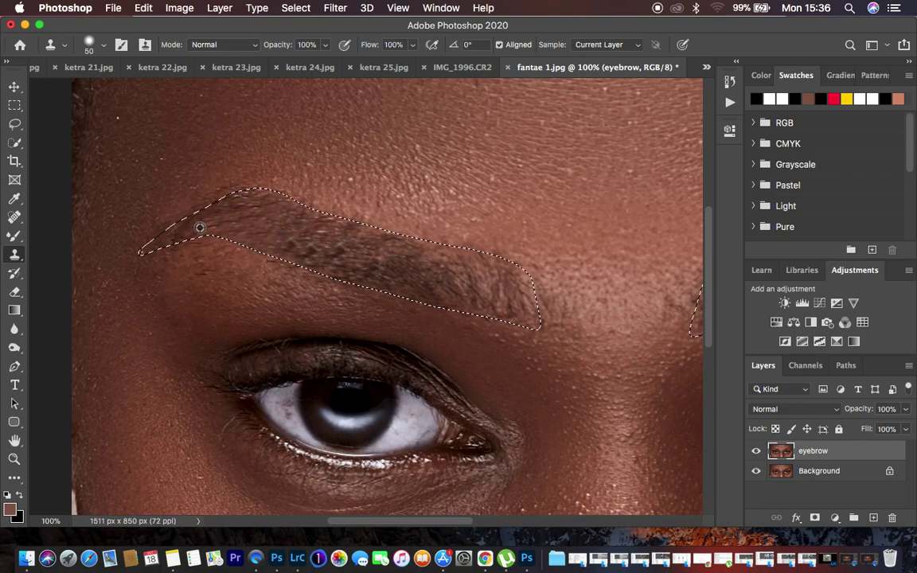
pyautogui.keyDown('alt'); pyautogui.click(233, 224); pyautogui.keyUp('alt')
pyautogui.click(222, 229)
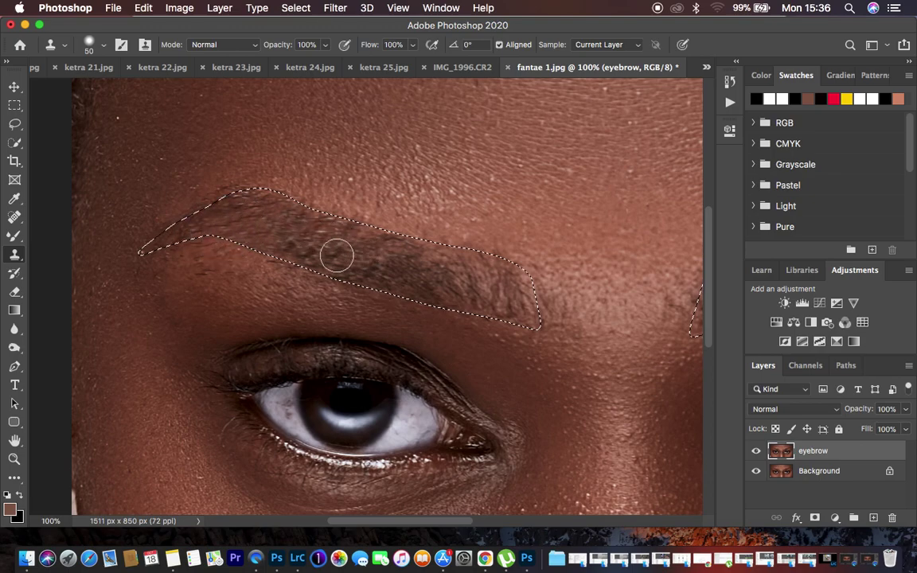
pyautogui.keyDown('alt'); pyautogui.click(215, 229); pyautogui.keyUp('alt')
pyautogui.click(200, 229)
# Reduce the brush to 35 px and clone hair texture into the left eyebrow's narrow outer tip.
pyautogui.press('[')
pyautogui.press('[')
pyautogui.press('[')
pyautogui.keyDown('alt'); pyautogui.click(205, 227); pyautogui.keyUp('alt')
pyautogui.click(161, 242)
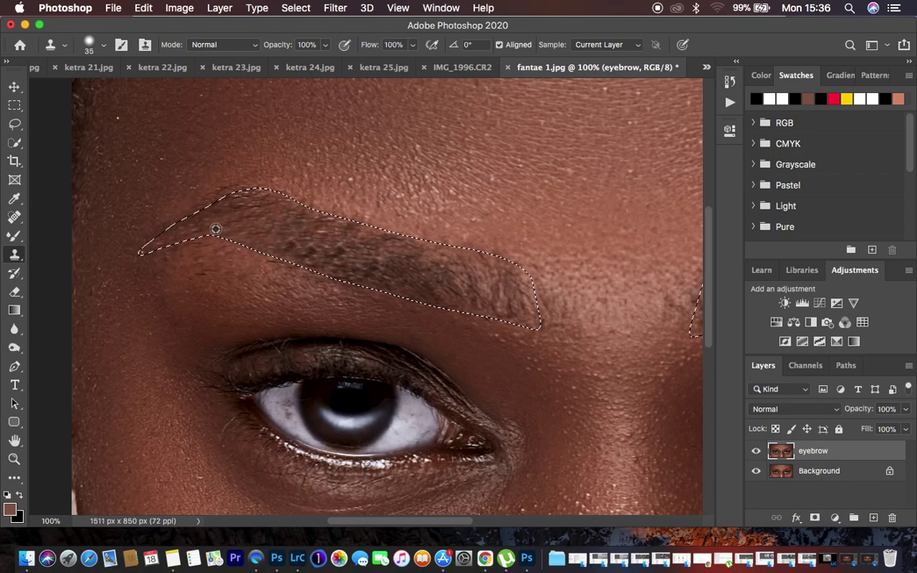
# Sample hair near the left eyebrow's arch and clone along its body toward the inner end with a 45 px brush.
pyautogui.keyDown('alt'); pyautogui.click(290, 219); pyautogui.keyUp('alt')
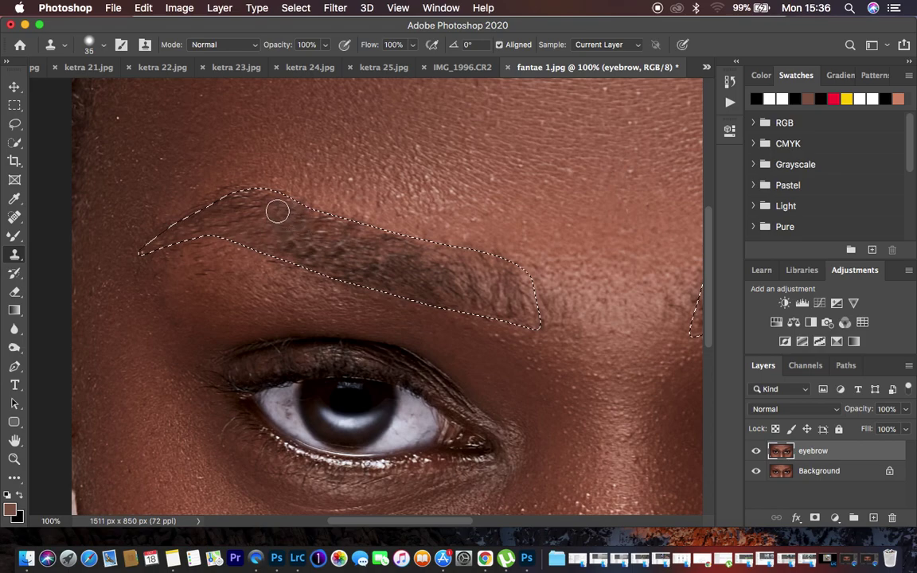
pyautogui.press(']')
pyautogui.press(']')
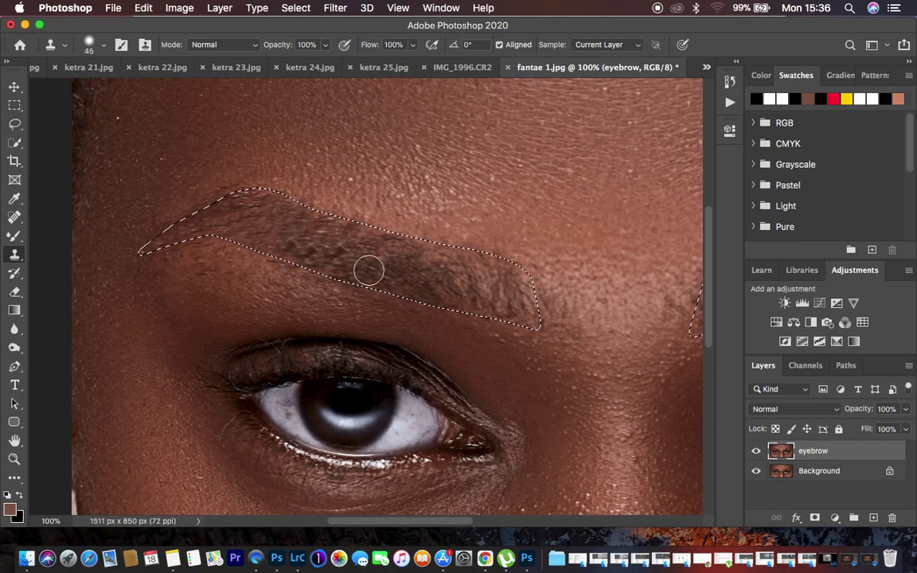
pyautogui.click(466, 284)
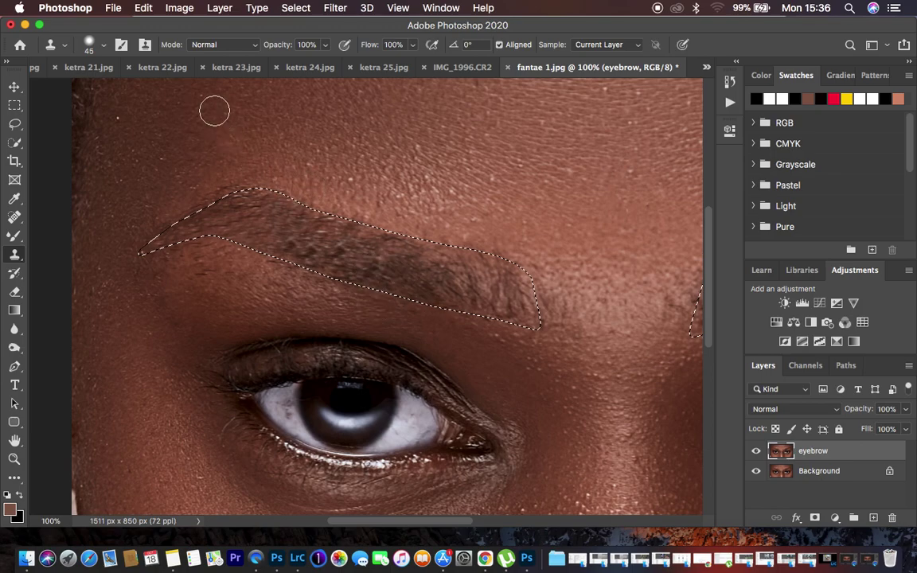
# Set the brush hardness to 81% and clone sampled hair texture over the inner end of the left eyebrow.
pyautogui.rightClick(246, 148)
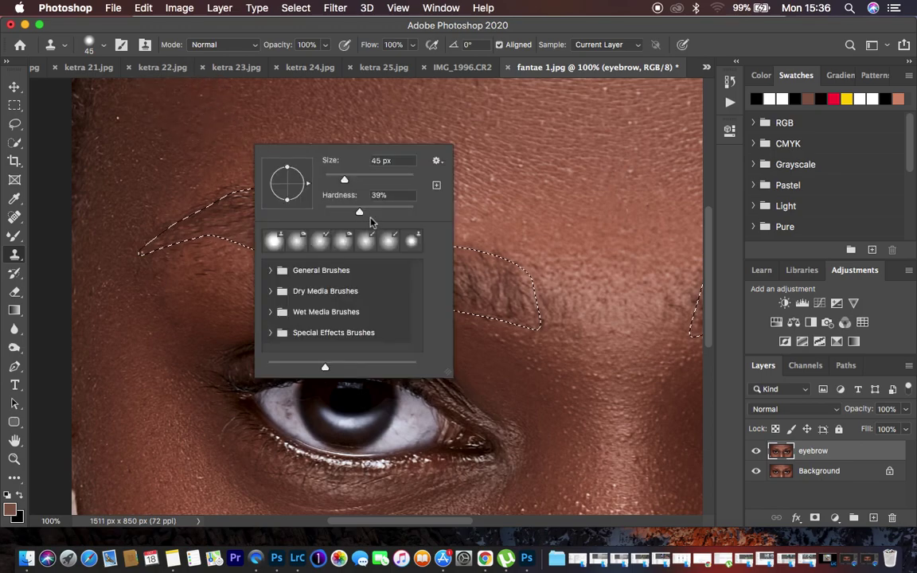
pyautogui.moveTo(359, 212); pyautogui.dragTo(397, 212)
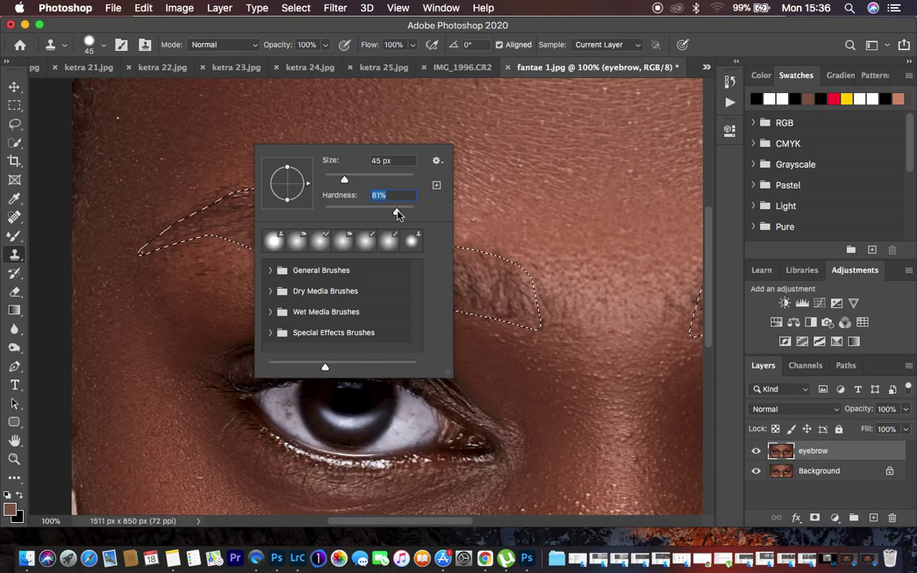
pyautogui.press('Return')
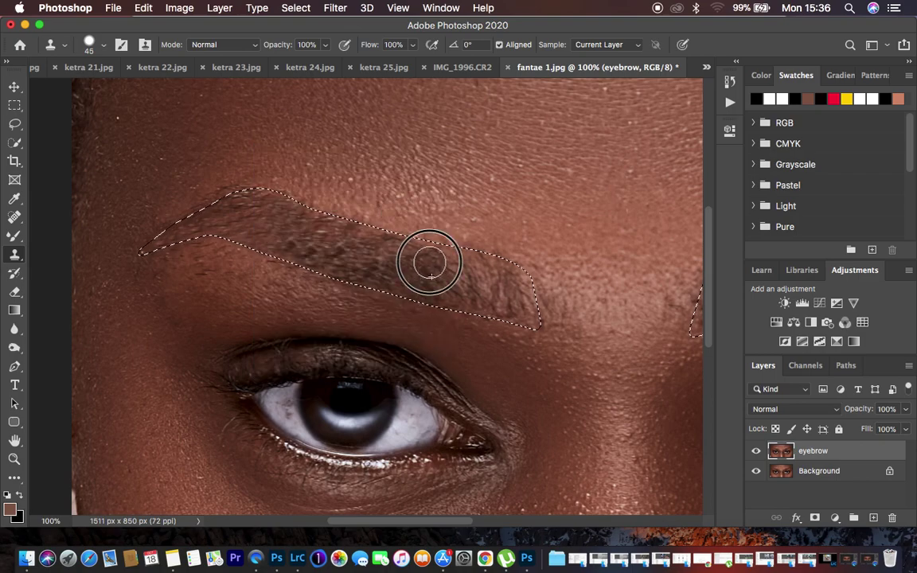
pyautogui.keyDown('alt'); pyautogui.click(510, 297); pyautogui.keyUp('alt')
pyautogui.keyDown('alt'); pyautogui.click(515, 297); pyautogui.keyUp('alt')
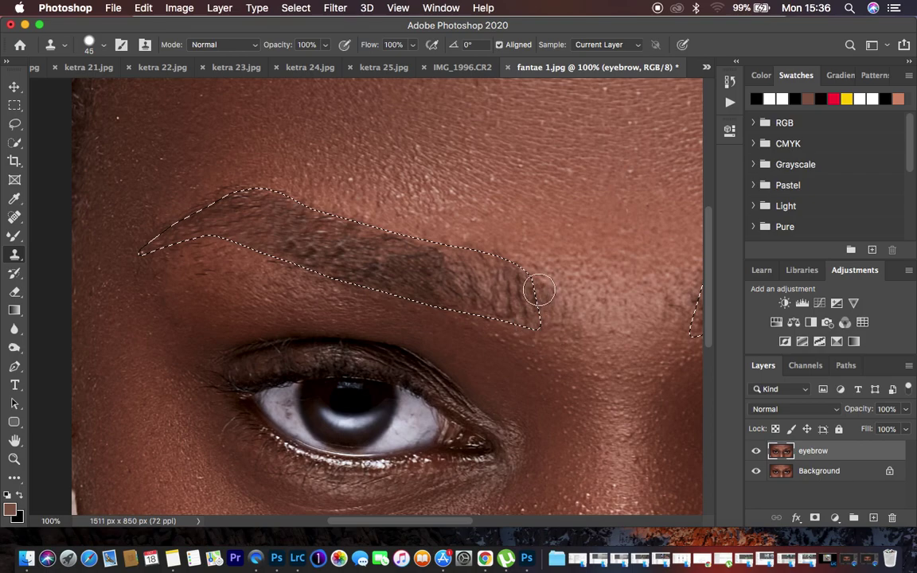
pyautogui.keyDown('alt'); pyautogui.click(485, 309); pyautogui.keyUp('alt')
pyautogui.click(484, 303)
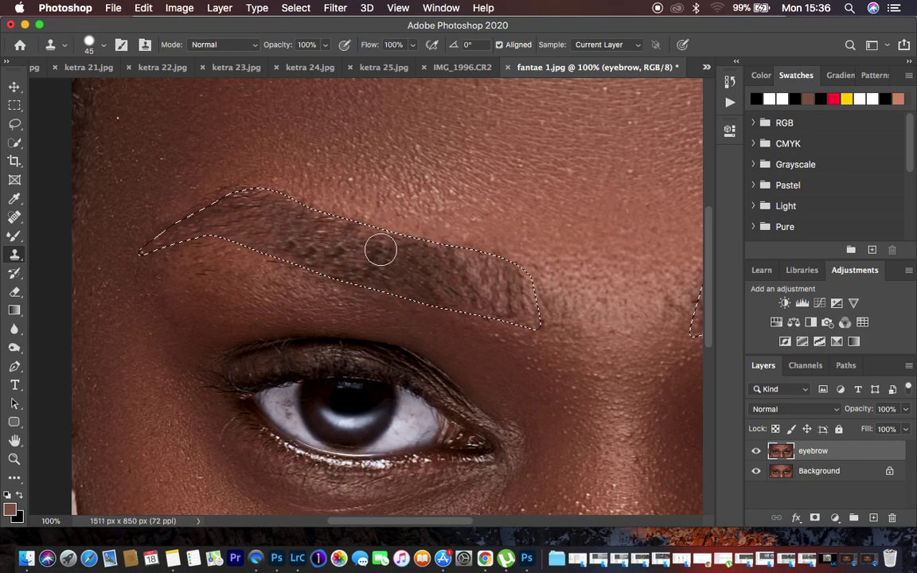
# Undo the latest clone strokes in the middle of the left eyebrow and reduce the brush to 30 px.
pyautogui.press('super+z')
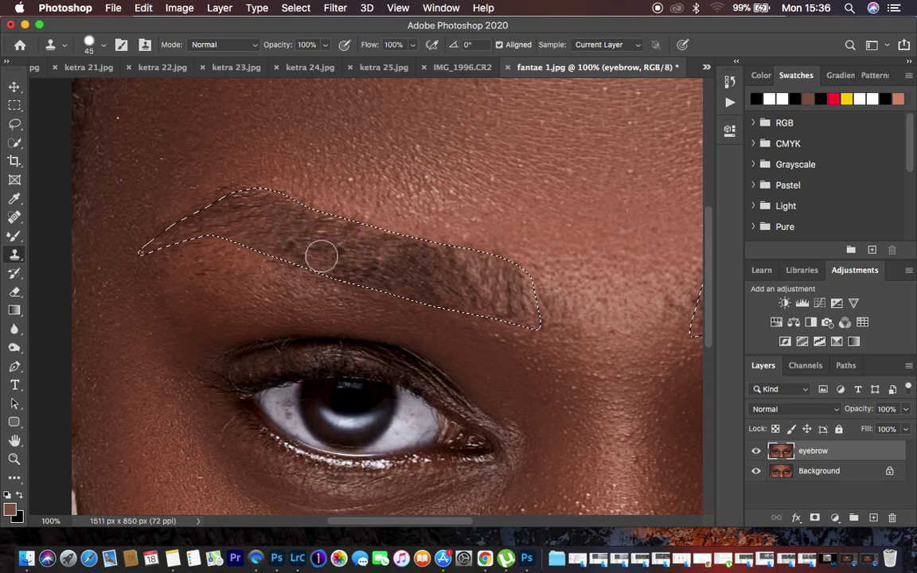
pyautogui.press('[')
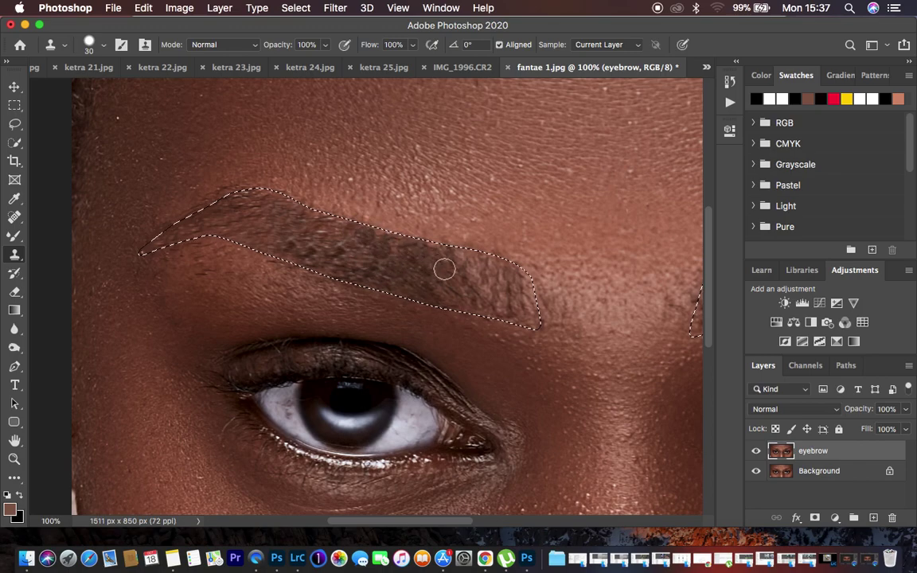
pyautogui.press('super+z')
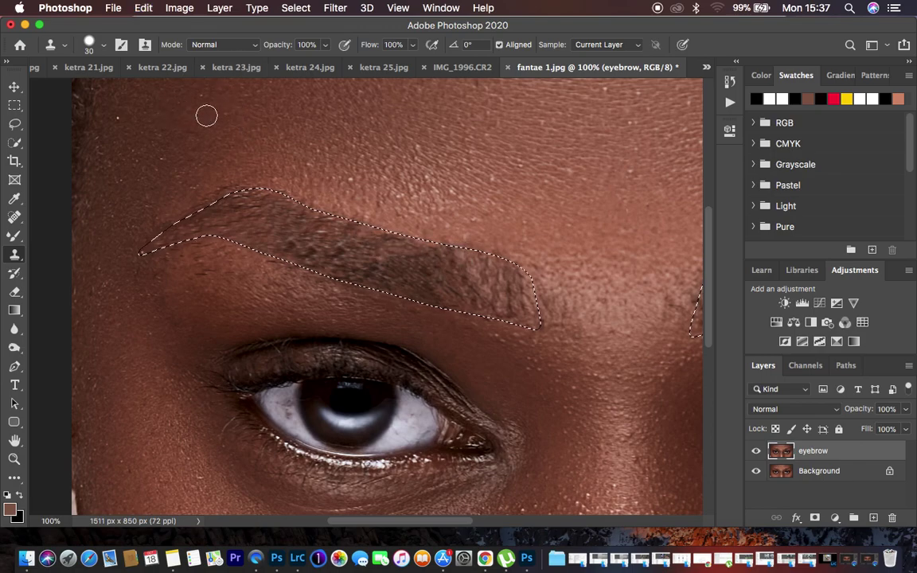
# Set the Clone Stamp brush to 27% hardness and 50 px size, with the flow at 82%.
pyautogui.rightClick(244, 121)
pyautogui.moveTo(370, 188); pyautogui.dragTo(349, 186)
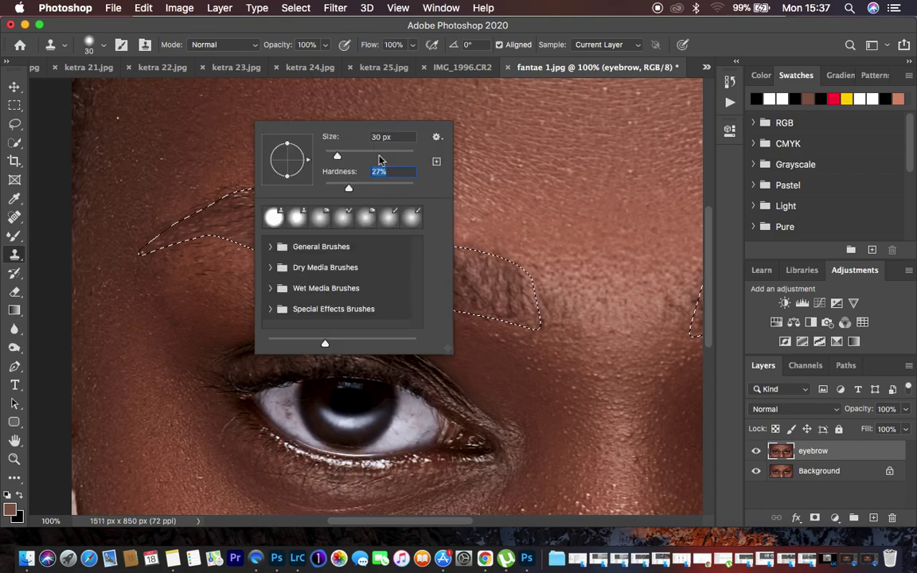
pyautogui.click(498, 117)
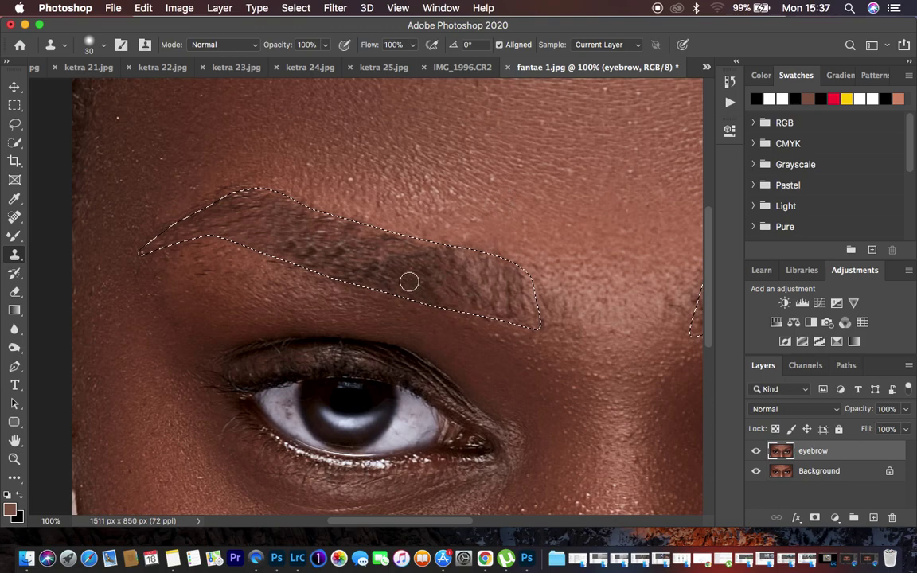
pyautogui.press(']')
pyautogui.press(']')
pyautogui.click(413, 45)
pyautogui.moveTo(413, 61); pyautogui.dragTo(401, 61)
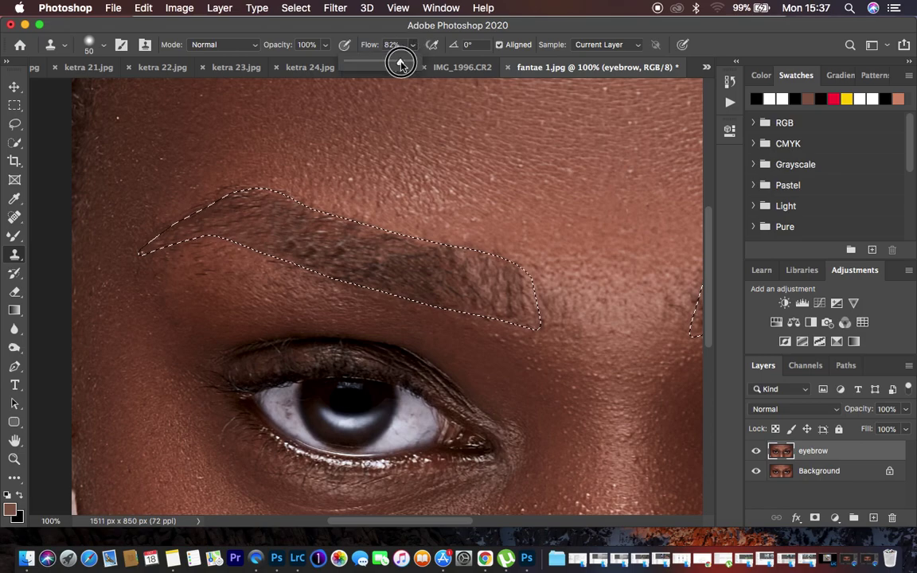
pyautogui.click(467, 124)
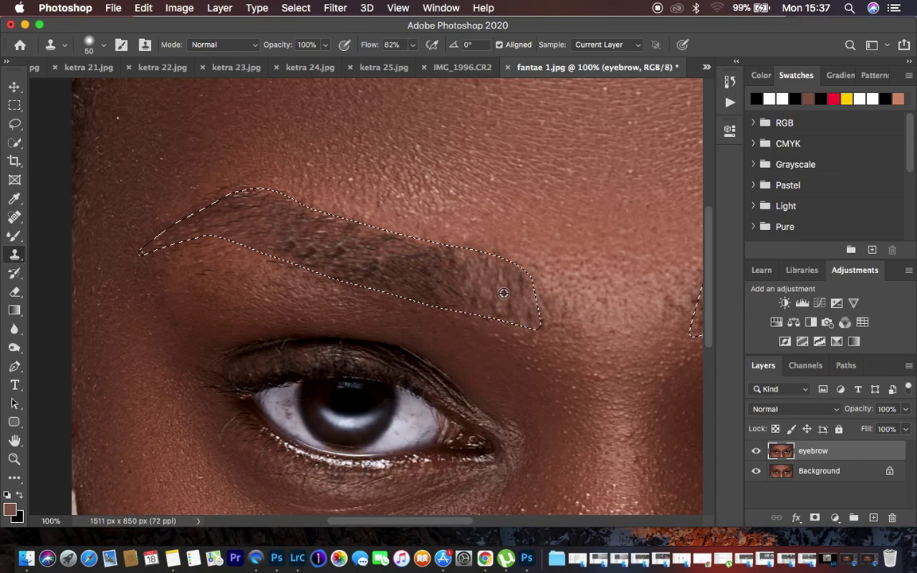
# Reduce the brush to 30 px and clone hair texture from the left eyebrow's arch into its sparse middle section.
pyautogui.press('[')
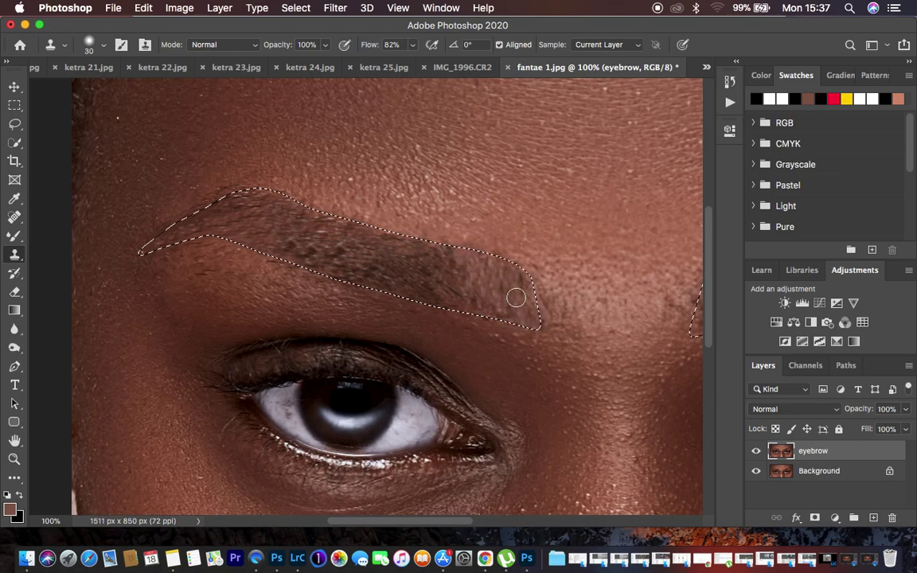
pyautogui.keyDown('alt'); pyautogui.click(256, 222); pyautogui.keyUp('alt')
pyautogui.click(304, 223)
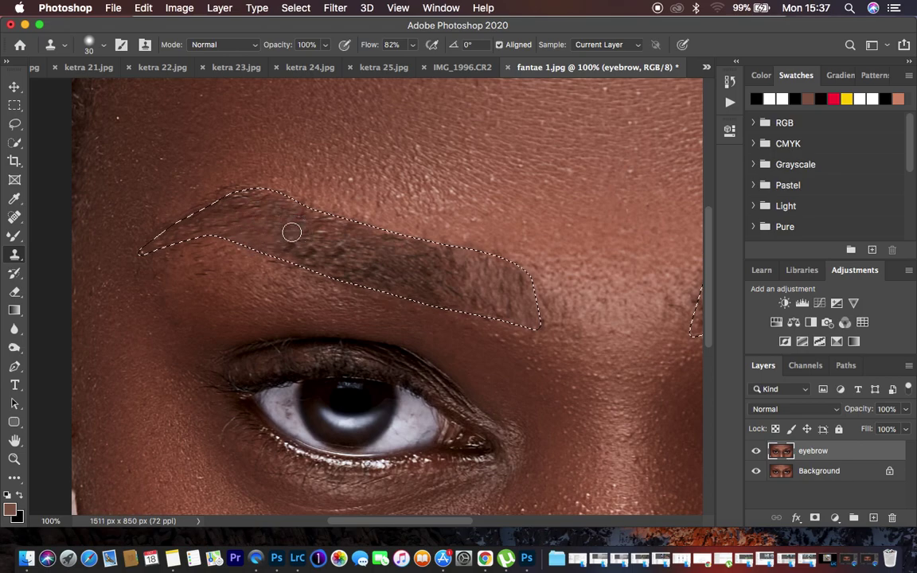
pyautogui.keyDown('alt'); pyautogui.click(266, 244); pyautogui.keyUp('alt')
pyautogui.click(301, 229)
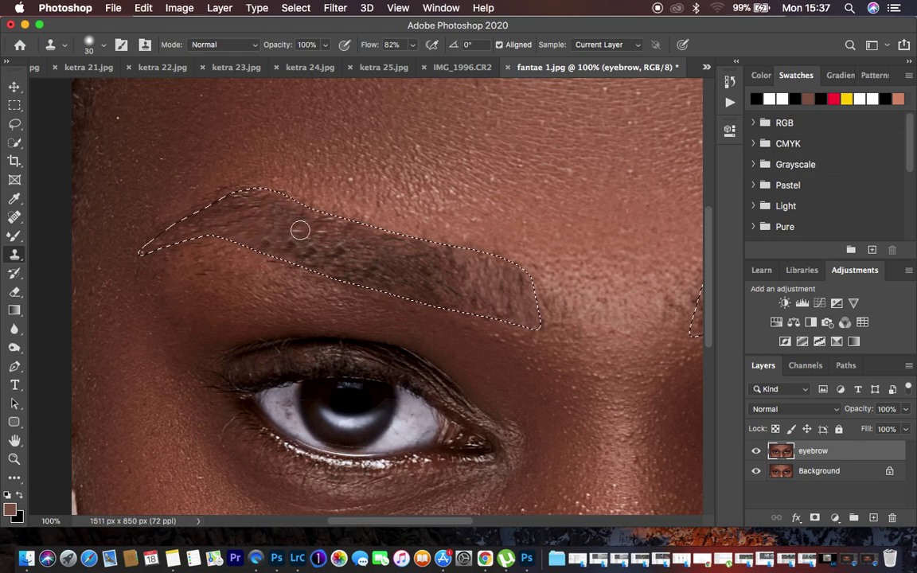
pyautogui.moveTo(310, 246)
pyautogui.mouseDown()
pyautogui.moveTo(237, 220)
pyautogui.moveTo(275, 220)
pyautogui.moveTo(350, 265)
pyautogui.mouseUp()
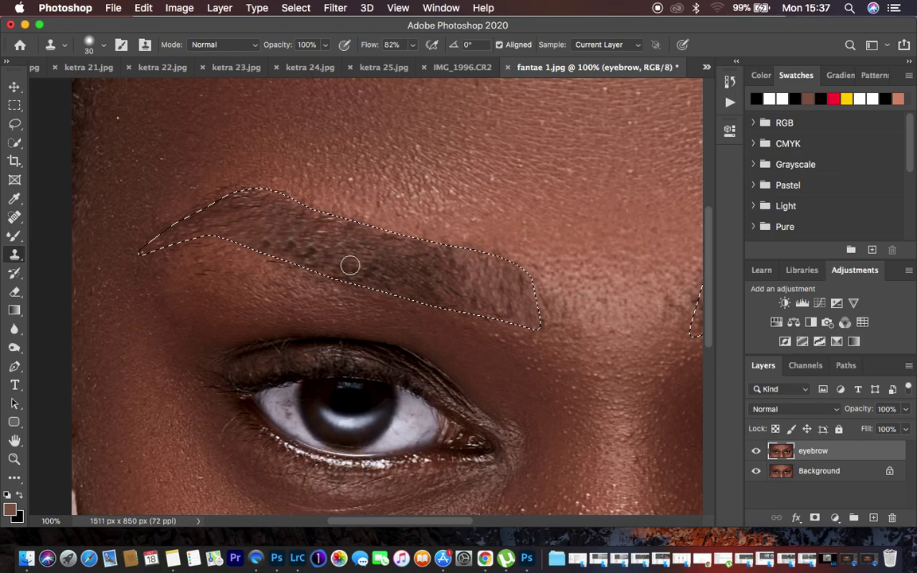
# Blend the remaining gaps between the left eyebrow's middle and arch by cloning from several freshly sampled hair areas.
pyautogui.keyDown('alt'); pyautogui.click(311, 254); pyautogui.keyUp('alt')
pyautogui.click(321, 248)
pyautogui.keyDown('alt'); pyautogui.click(303, 240); pyautogui.keyUp('alt')
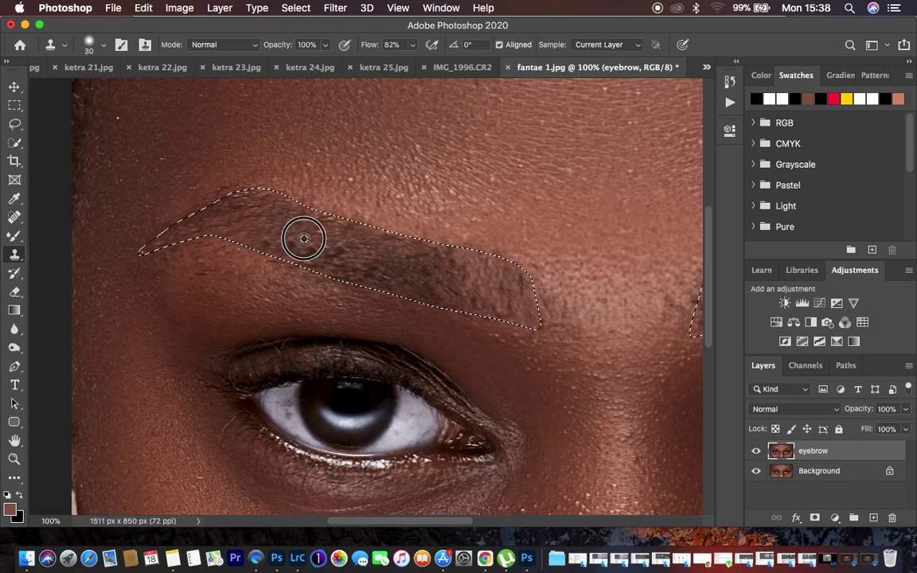
pyautogui.keyDown('alt'); pyautogui.click(355, 247); pyautogui.keyUp('alt')
pyautogui.click(309, 237)
pyautogui.click(247, 215)
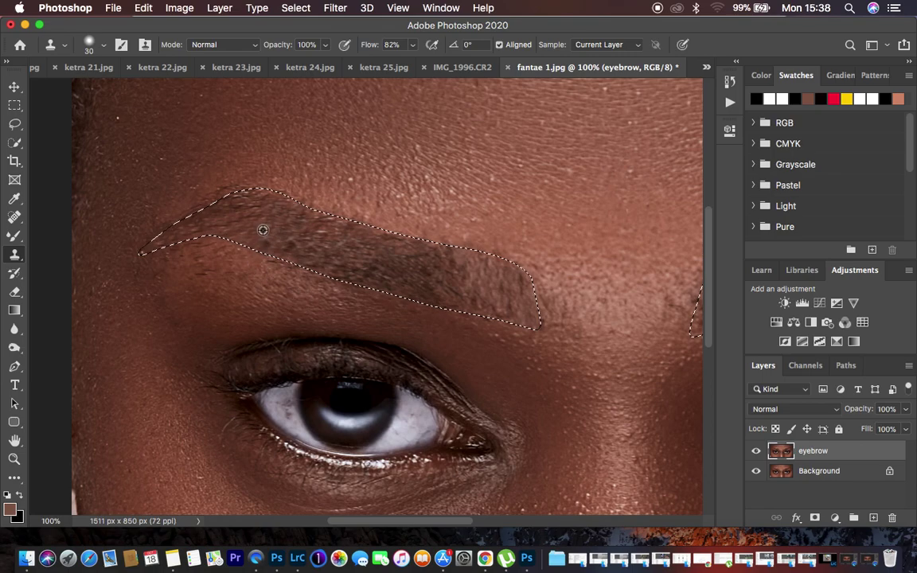
# Compare the eyebrow layer's retouch with the original by toggling its visibility, then check both eyebrows at overview and close-up scale.
pyautogui.click(753, 452)
pyautogui.click(753, 452)
pyautogui.click(753, 452)
pyautogui.click(753, 452)
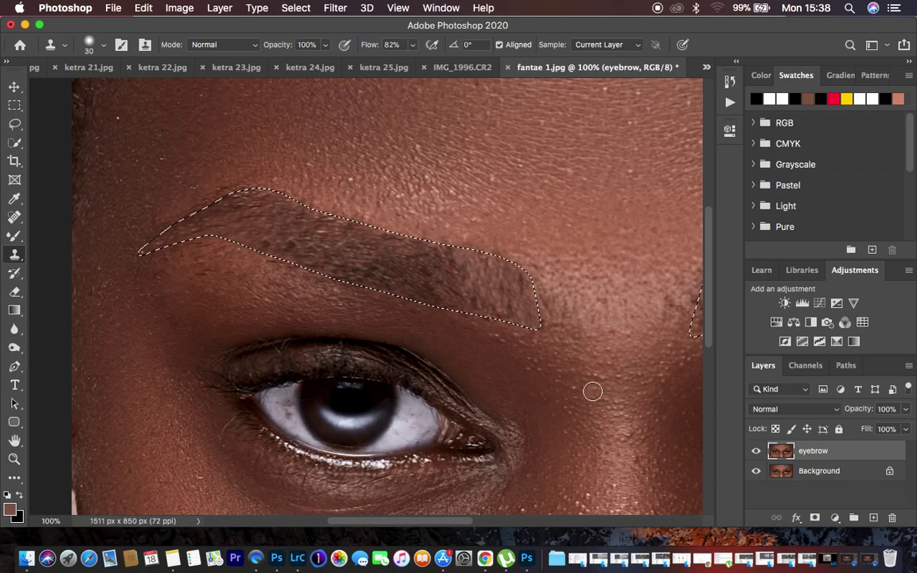
pyautogui.press('super+minus')
pyautogui.press('super+minus')
pyautogui.press('super+minus')
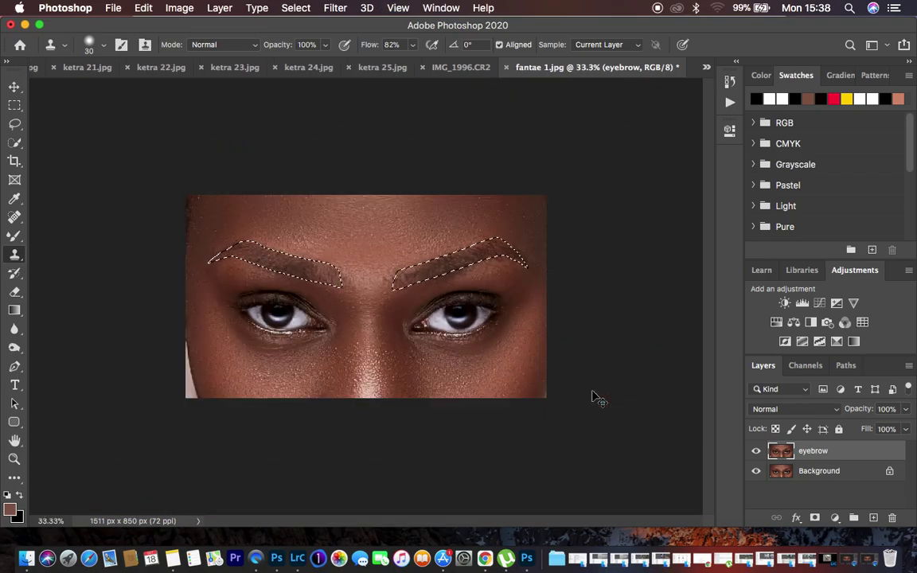
pyautogui.press('super+plus')
pyautogui.press('super+plus')
pyautogui.press('super+plus')
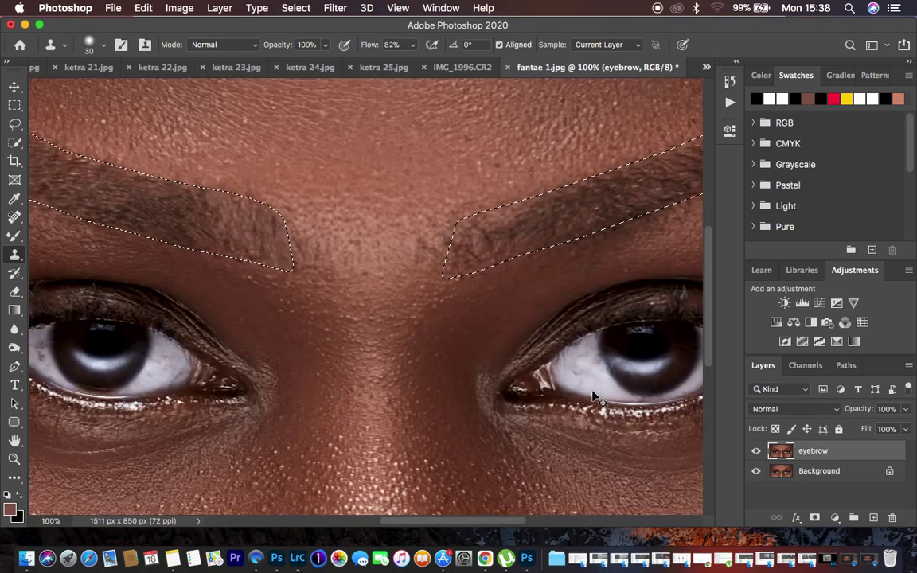
# Set the Clone Stamp brush to 40% hardness and 50 px size.
pyautogui.rightClick(279, 130)
pyautogui.moveTo(371, 195); pyautogui.dragTo(391, 195)
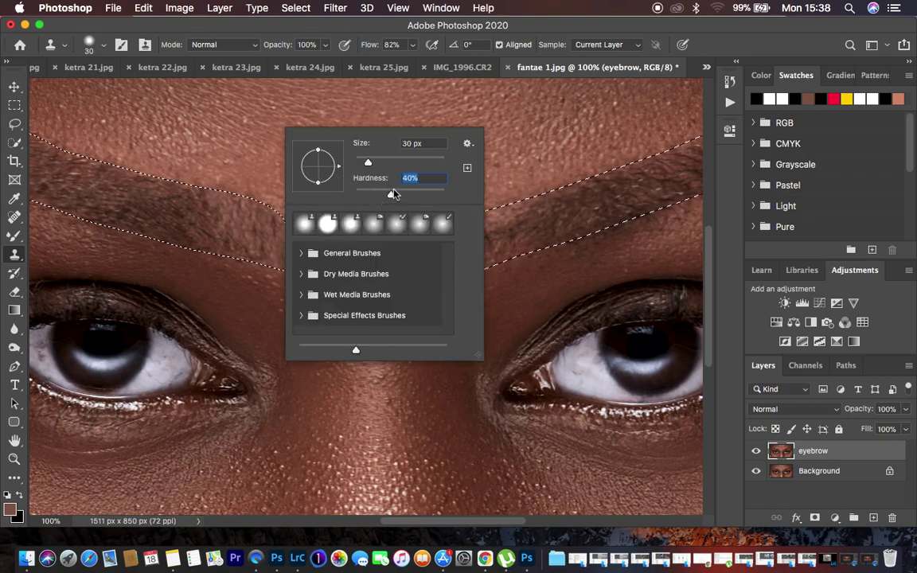
pyautogui.press('Return')
pyautogui.press(']')
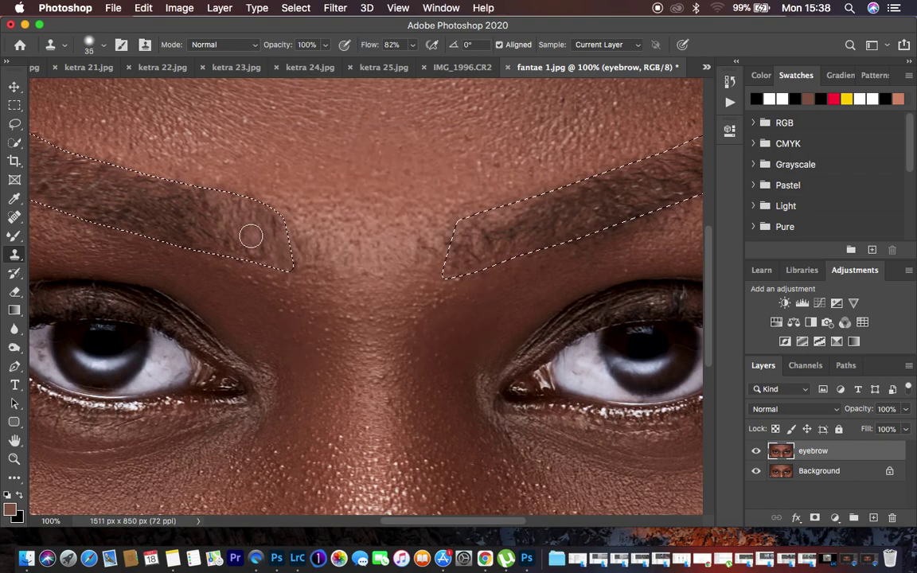
pyautogui.press(']')
pyautogui.press(']')
pyautogui.press(']')
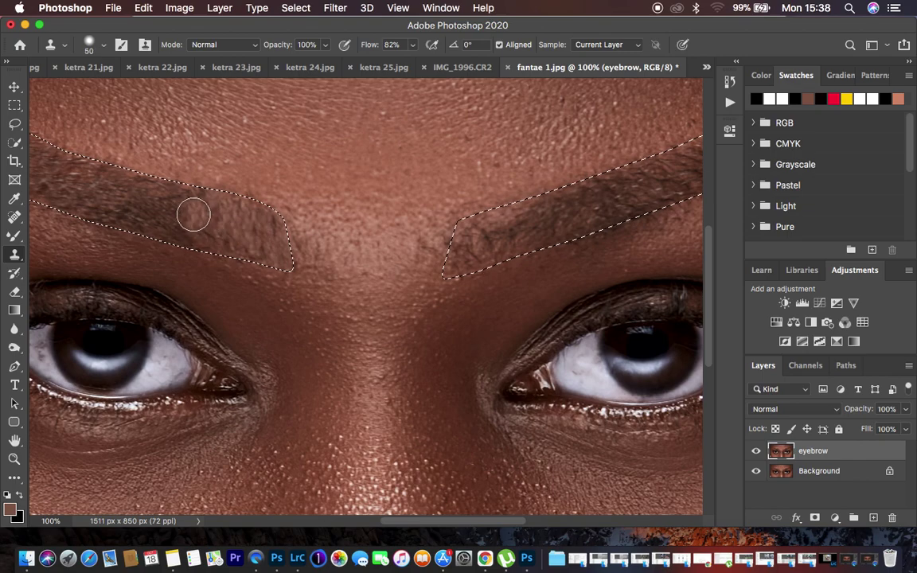
# Clone darker hair texture from the left eyebrow's middle into its sparse inner end, resampling between strokes.
pyautogui.keyDown('alt'); pyautogui.click(184, 215); pyautogui.keyUp('alt')
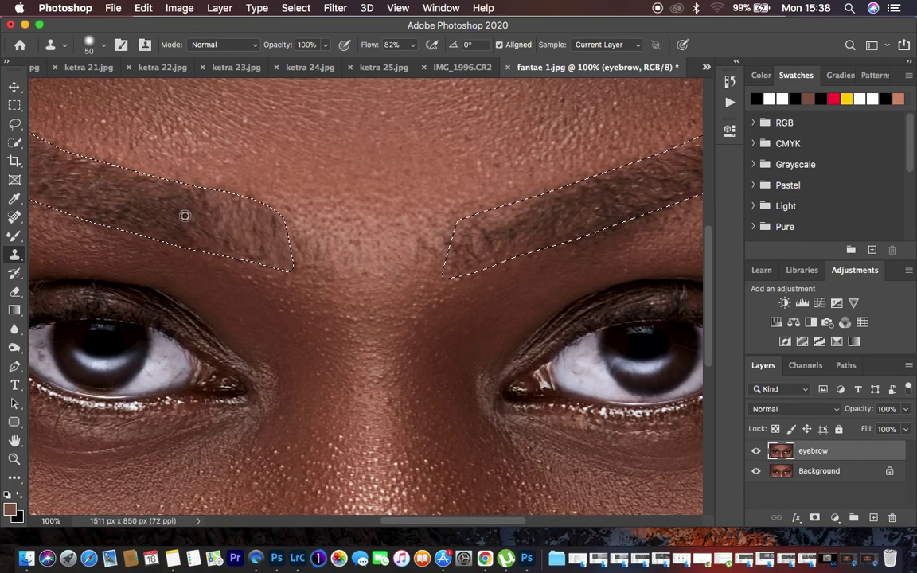
pyautogui.click(232, 240)
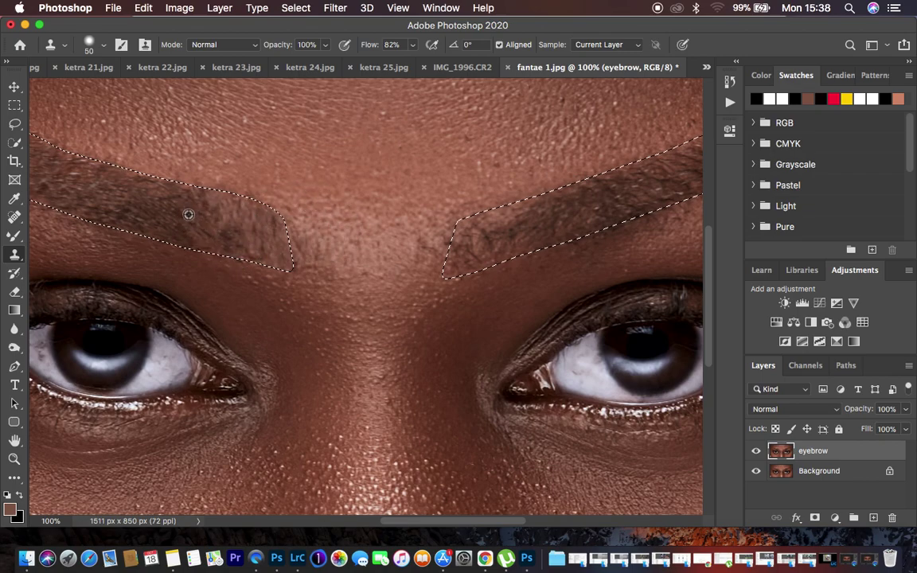
pyautogui.keyDown('alt'); pyautogui.click(246, 225); pyautogui.keyUp('alt')
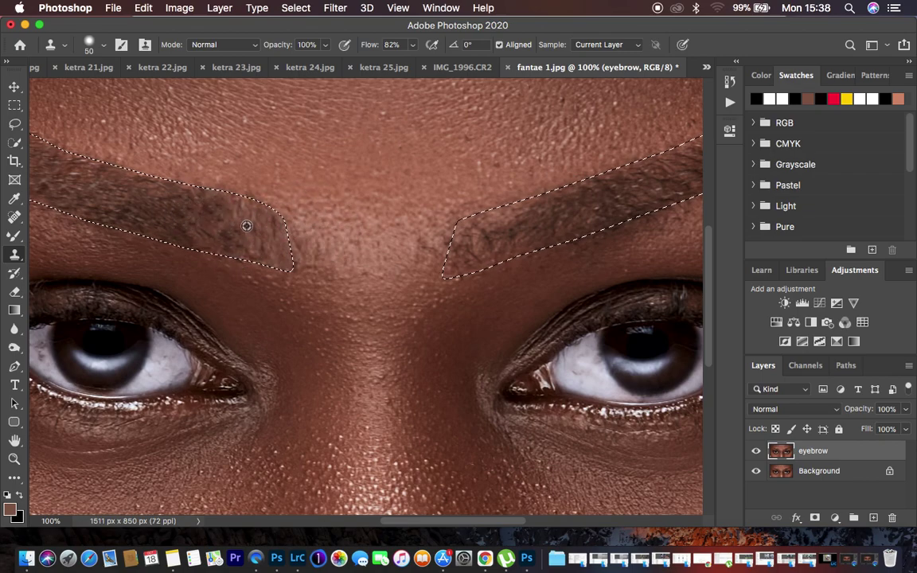
pyautogui.click(242, 219)
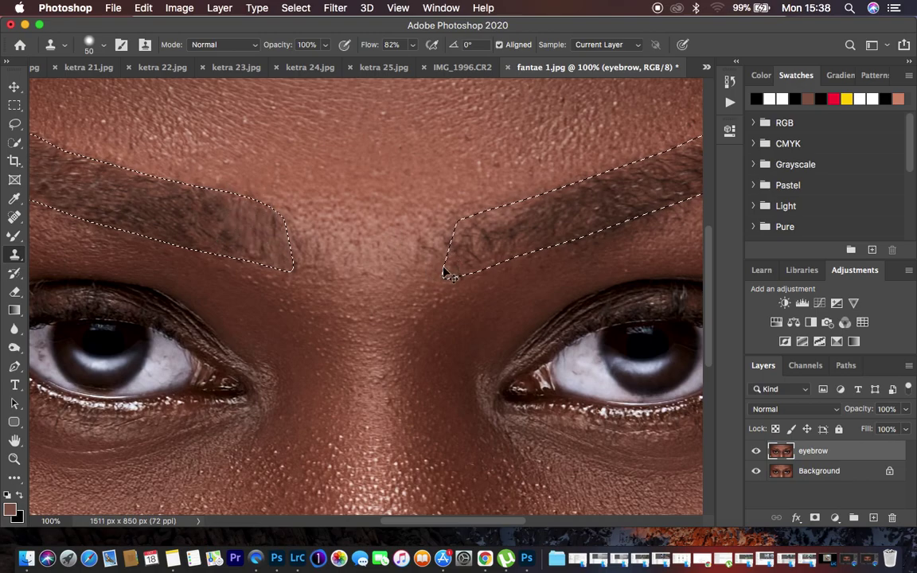
pyautogui.press('super+minus')
pyautogui.press('super+minus')
pyautogui.press('super+minus')
pyautogui.press('super+plus')
pyautogui.press('super+equal')
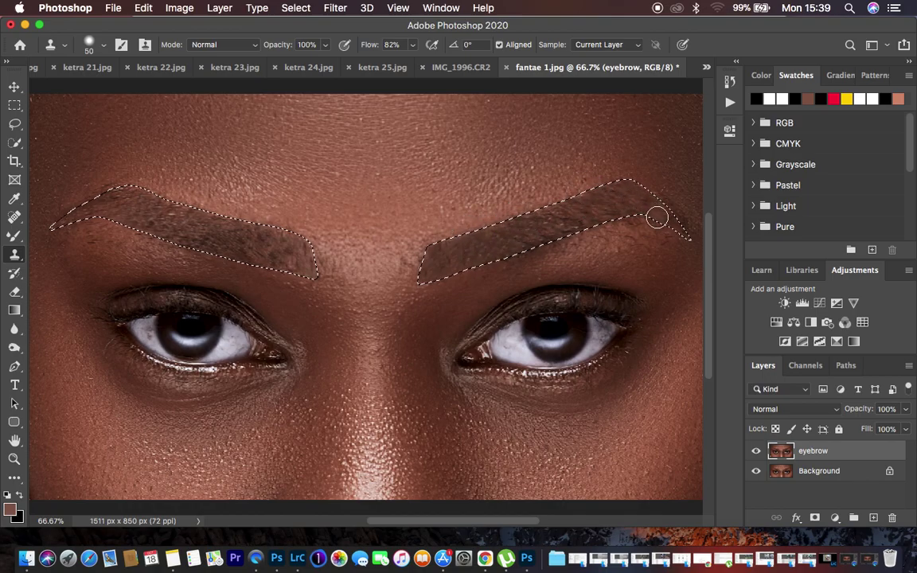
pyautogui.click(171, 217)
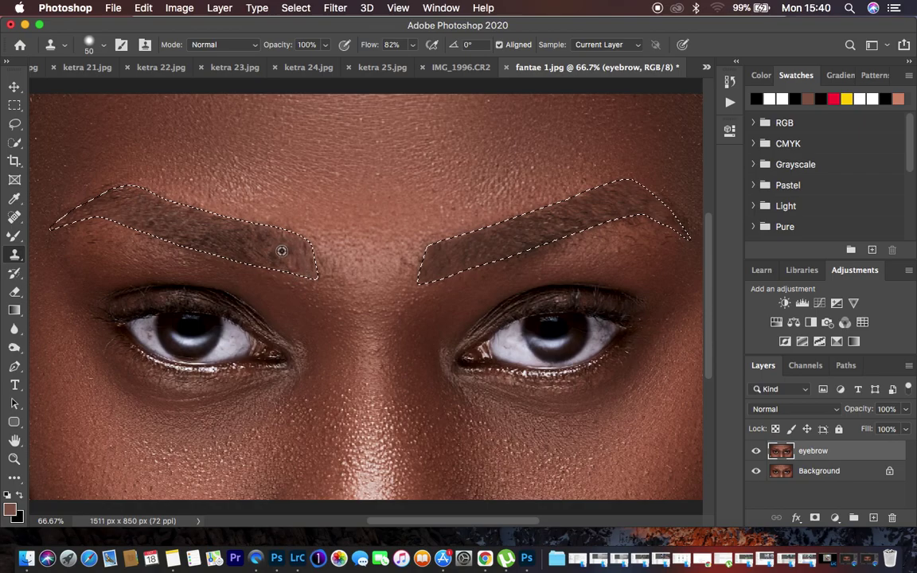
# Toggle the eyebrow layer's visibility to compare the filled eyebrows with the original.
pyautogui.click(757, 451)
pyautogui.click(756, 452)
pyautogui.click(756, 451)
pyautogui.click(756, 451)
pyautogui.click(756, 451)
pyautogui.click(757, 451)
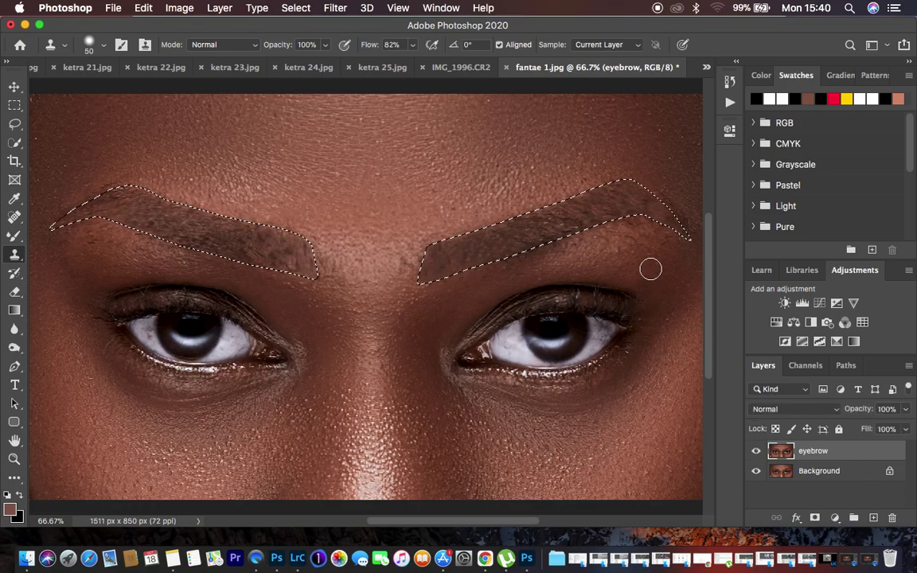
# Set the Clone Stamp brush size to 35 px for working on the right eyebrow's outer tail.
pyautogui.press('[')
pyautogui.press('[')
pyautogui.press('[')
pyautogui.press('[')
pyautogui.press('[')
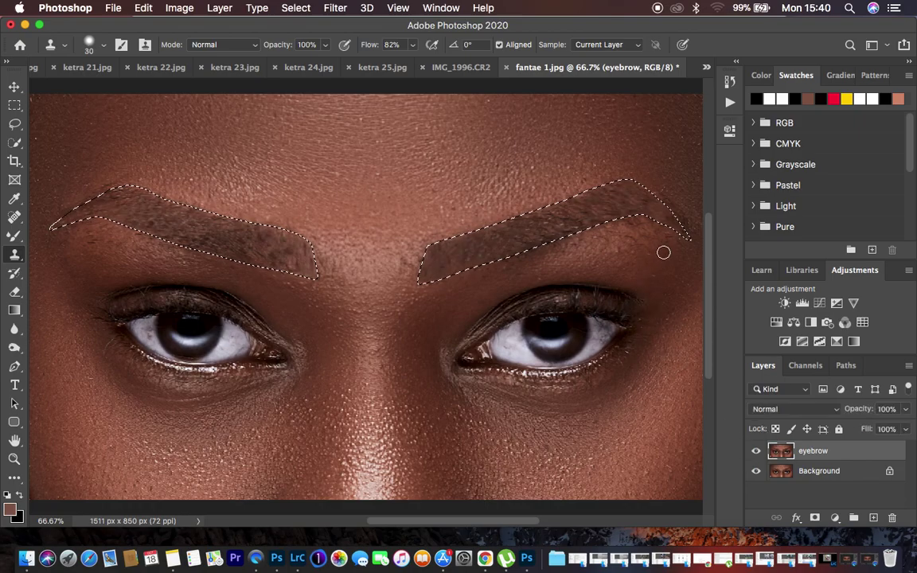
pyautogui.press('super+plus')
pyautogui.press('super+plus')
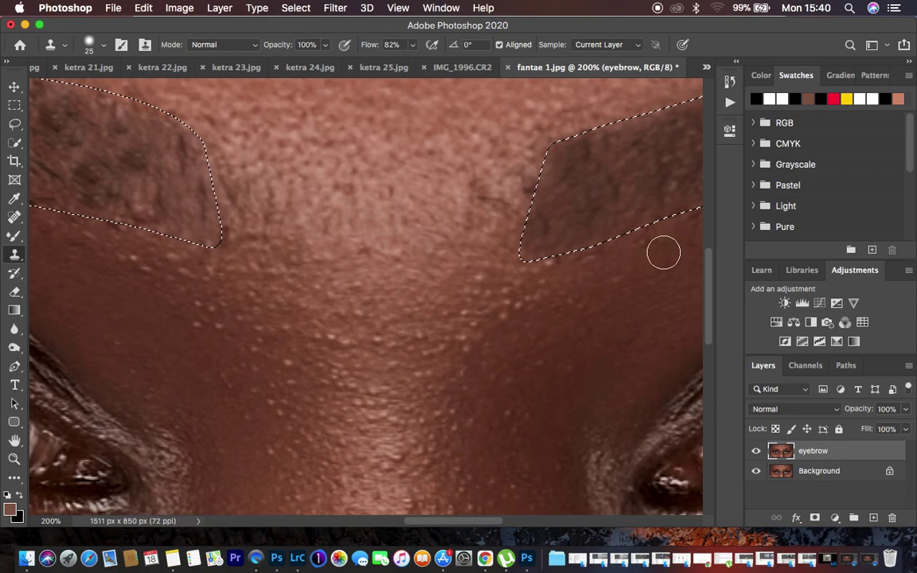
pyautogui.hscroll(8, 664, 252)
pyautogui.scroll(2, 663, 252)
pyautogui.hscroll(5, 663, 253)
pyautogui.scroll(4, 663, 252)
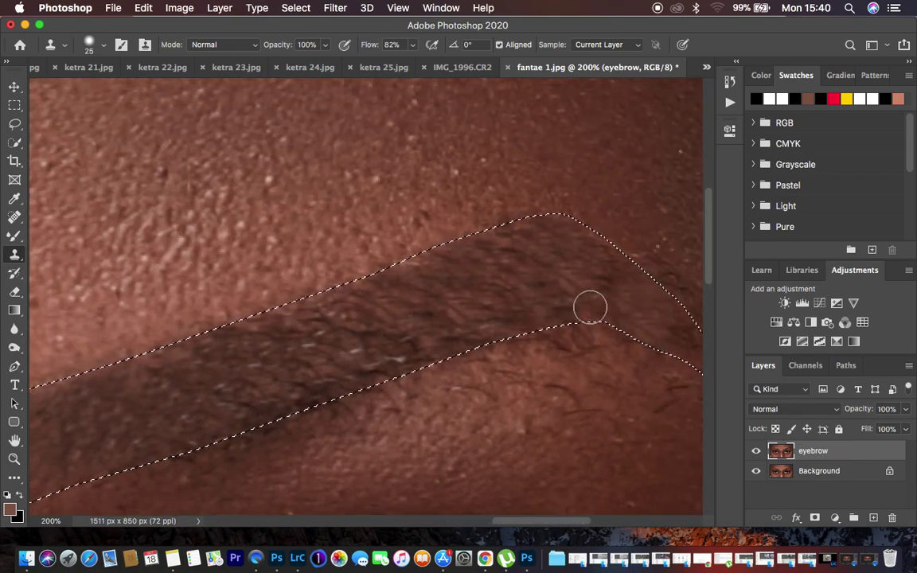
pyautogui.hscroll(2, 605, 307)
pyautogui.hscroll(3, 624, 301)
pyautogui.press('[')
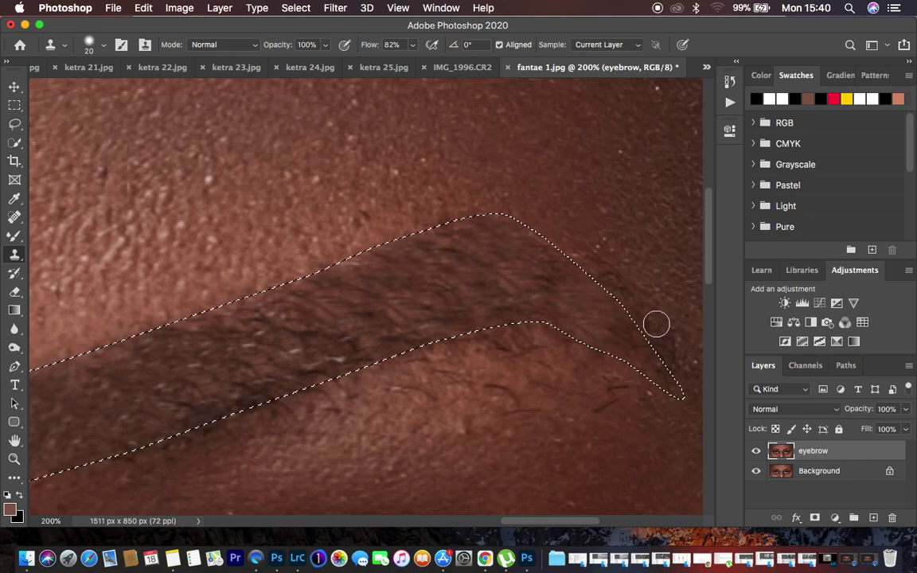
pyautogui.press(']')
pyautogui.press(']')
pyautogui.press(']')
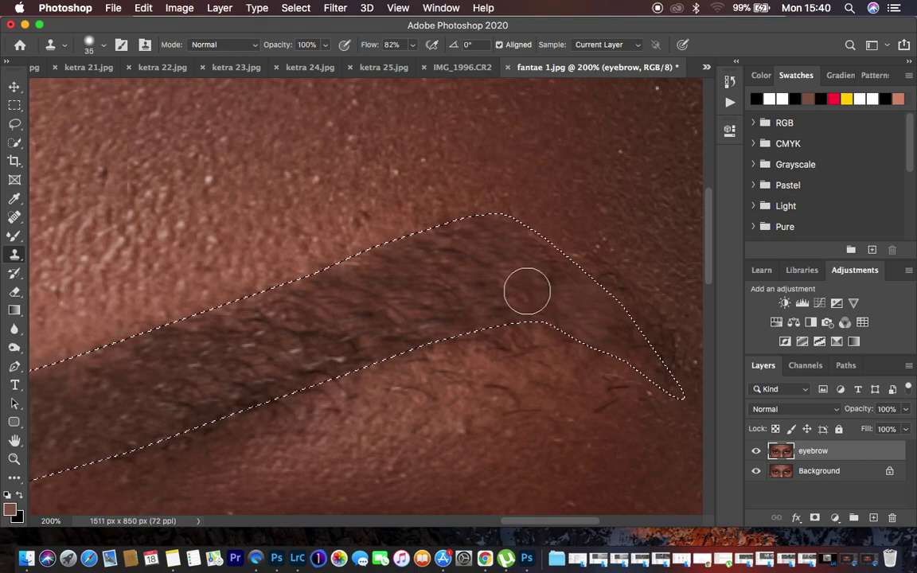
# Clone hair texture from the right eyebrow's arch into its sparse outer tail, resampling nearby areas between strokes.
pyautogui.keyDown('alt'); pyautogui.click(522, 274); pyautogui.keyUp('alt')
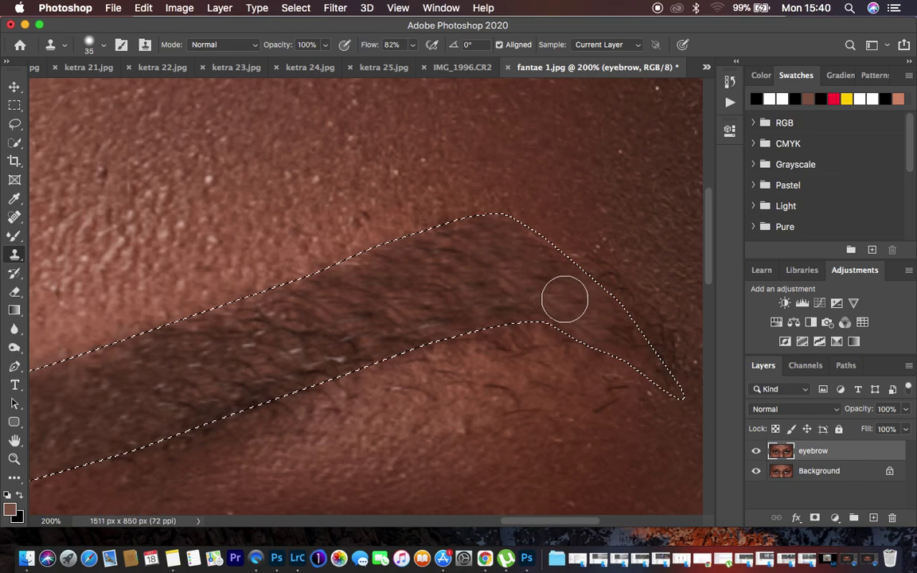
pyautogui.keyDown('alt'); pyautogui.click(536, 273); pyautogui.keyUp('alt')
pyautogui.click(598, 314)
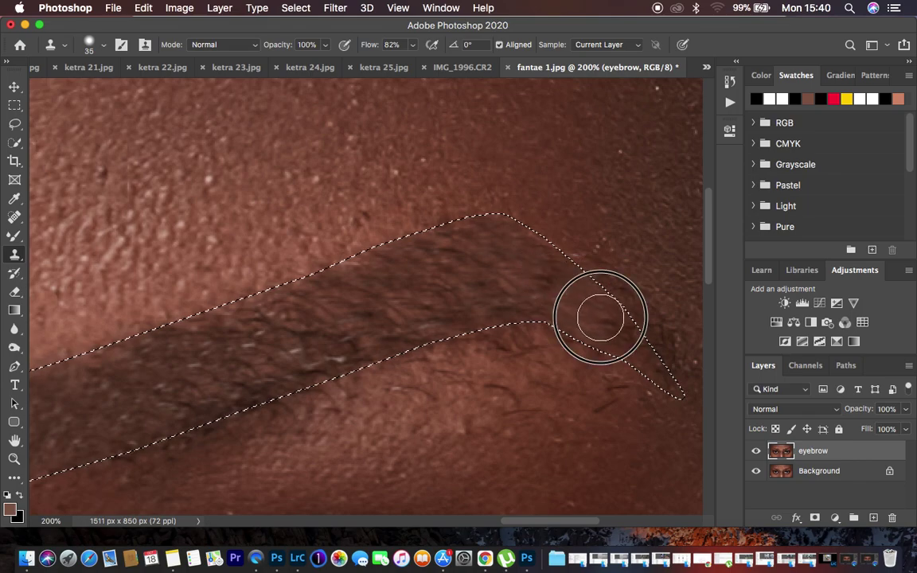
pyautogui.keyDown('alt'); pyautogui.click(631, 344); pyautogui.keyUp('alt')
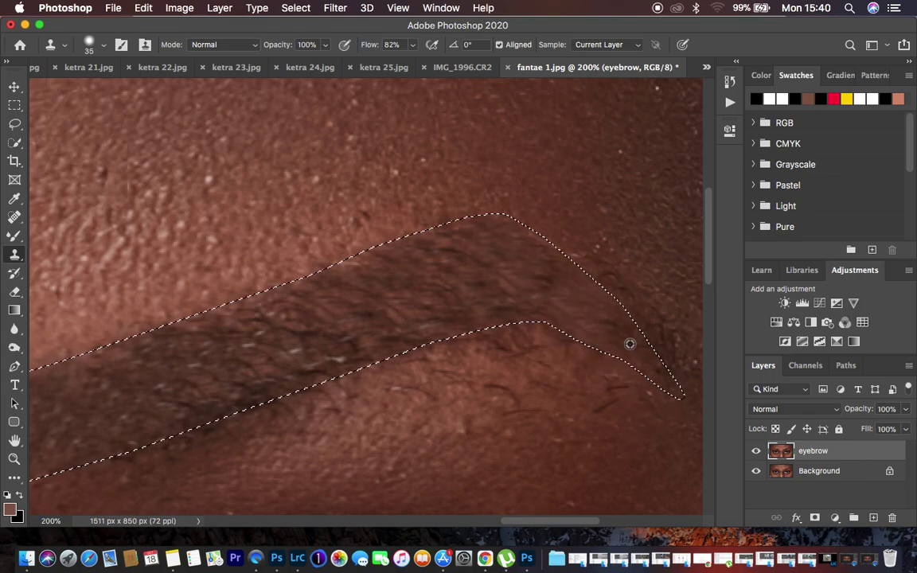
pyautogui.moveTo(625, 340)
pyautogui.mouseDown()
pyautogui.moveTo(586, 313)
pyautogui.moveTo(565, 268)
pyautogui.moveTo(651, 297)
pyautogui.moveTo(622, 350)
pyautogui.moveTo(567, 325)
pyautogui.moveTo(455, 309)
pyautogui.mouseUp()
pyautogui.press('super+minus')
pyautogui.press('super+minus')
pyautogui.press('super+minus')
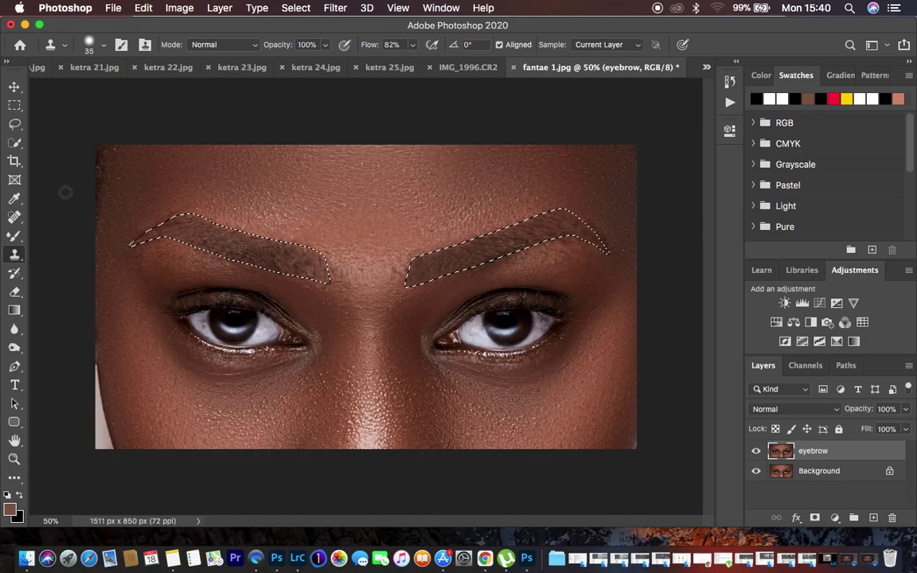
# Invert the eyebrow selection so that the skin around both eyebrows is selected.
pyautogui.click(12, 110)
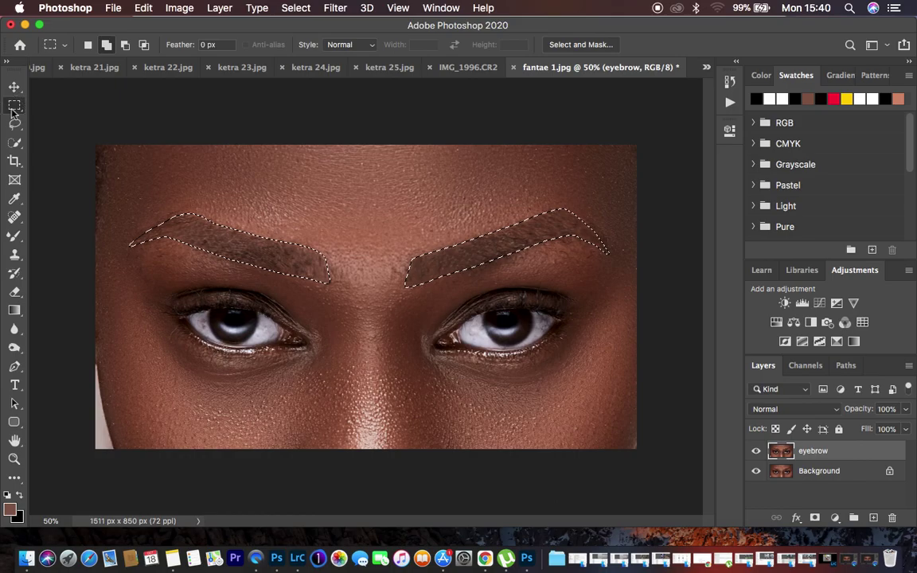
pyautogui.rightClick(264, 254)
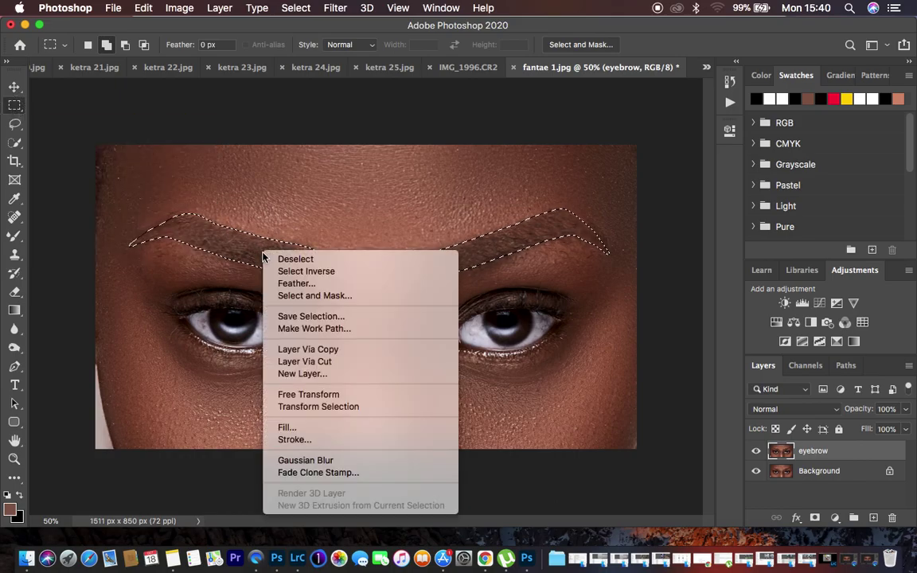
pyautogui.click(319, 271)
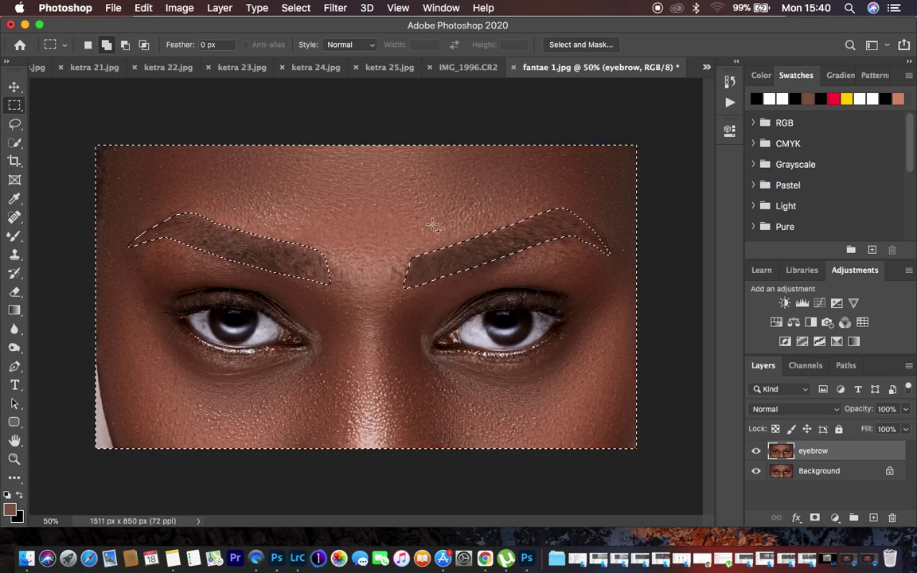
# Remove the stray hairs below the left eyebrow's arch and outer tail with the Spot Healing Brush.
pyautogui.click(14, 216)
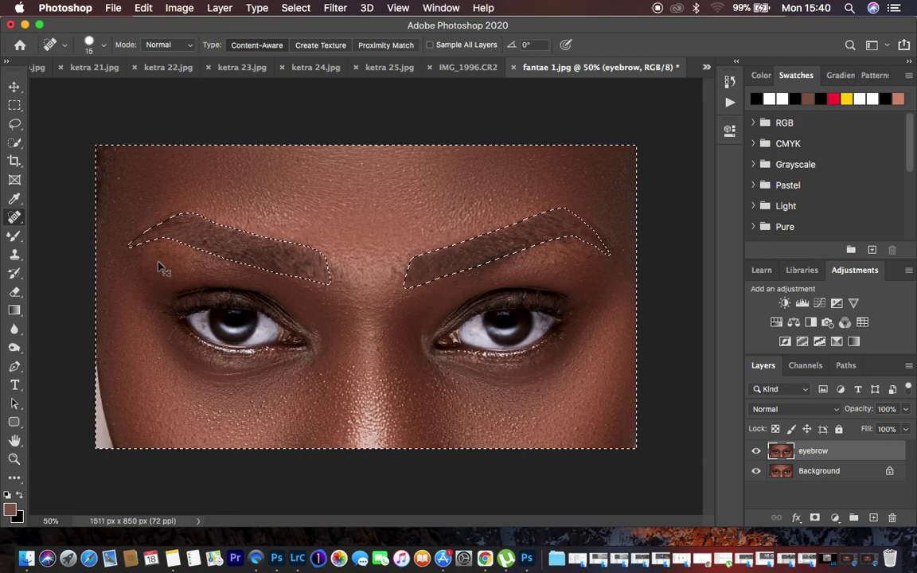
pyautogui.press('super+plus')
pyautogui.press('super+plus')
pyautogui.hscroll(-5, 159, 262)
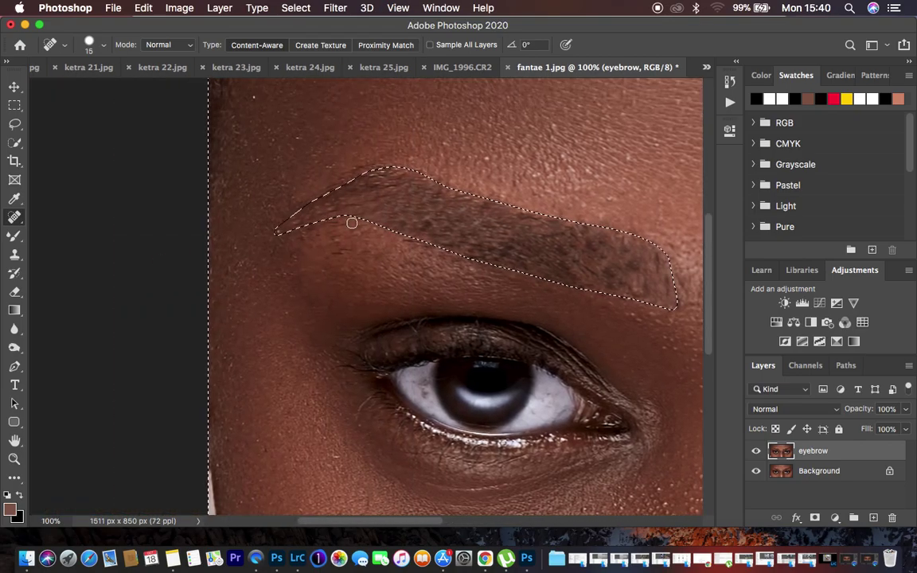
pyautogui.moveTo(331, 224)
pyautogui.mouseDown()
pyautogui.moveTo(352, 226)
pyautogui.moveTo(341, 242)
pyautogui.mouseUp()
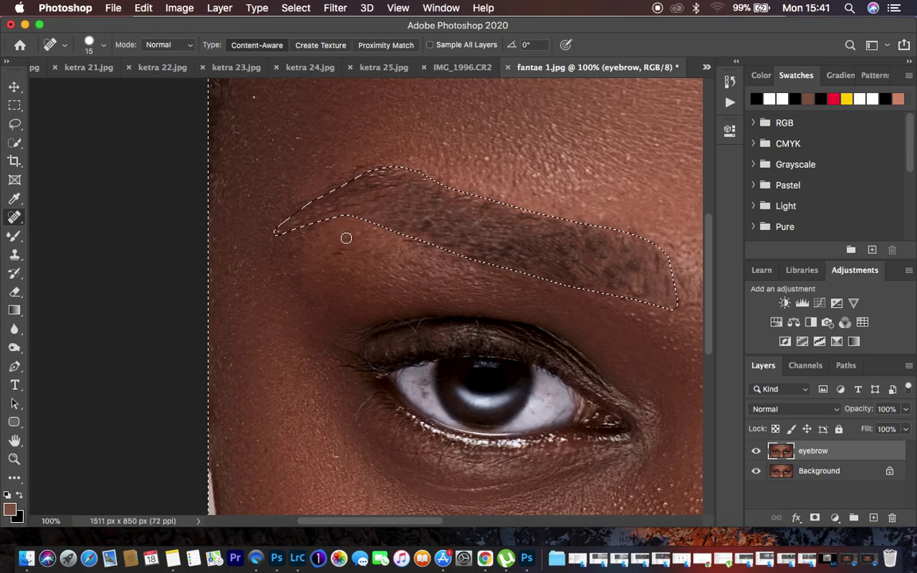
pyautogui.click(298, 238)
pyautogui.click(401, 240)
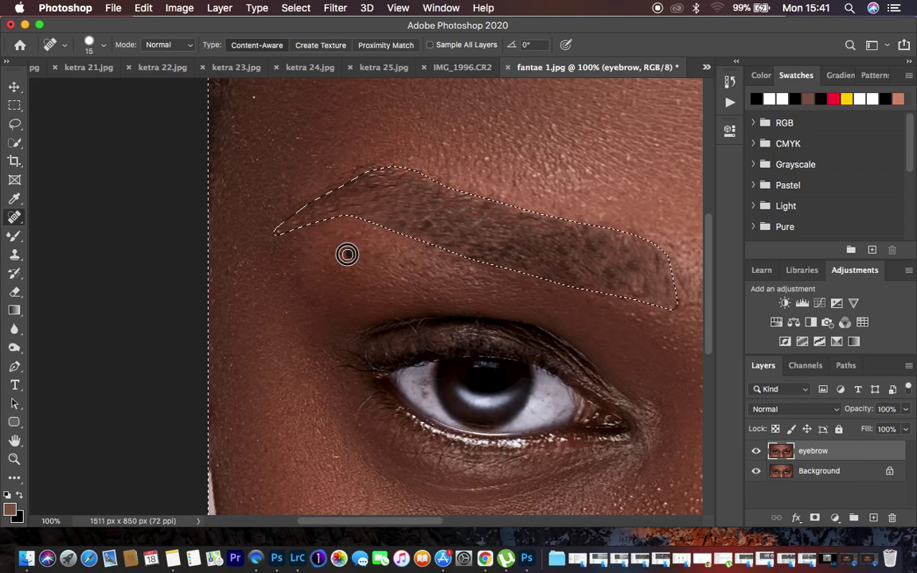
pyautogui.moveTo(280, 248)
pyautogui.mouseDown()
pyautogui.moveTo(261, 247)
pyautogui.moveTo(278, 255)
pyautogui.mouseUp()
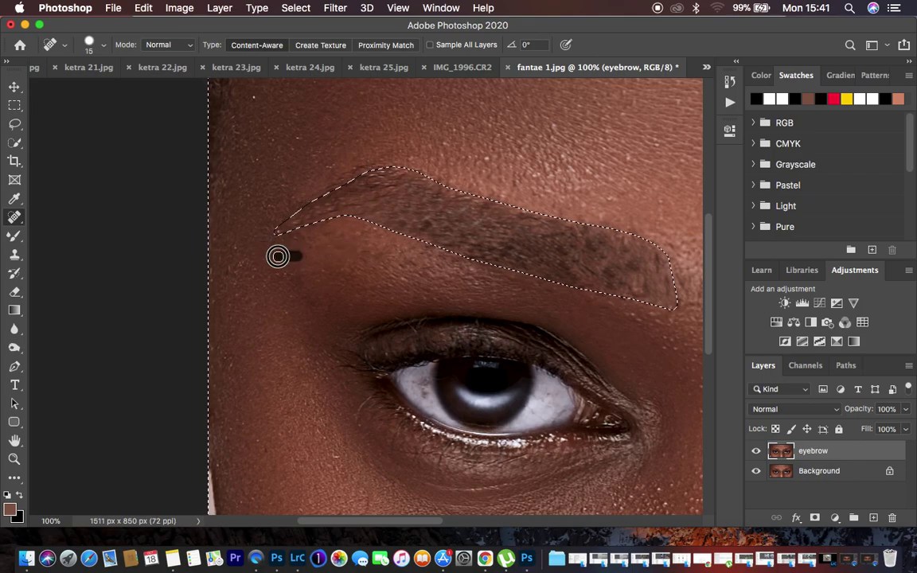
# Heal the stray hairs along the left eyebrow's upper edge and around its inner end.
pyautogui.click(289, 209)
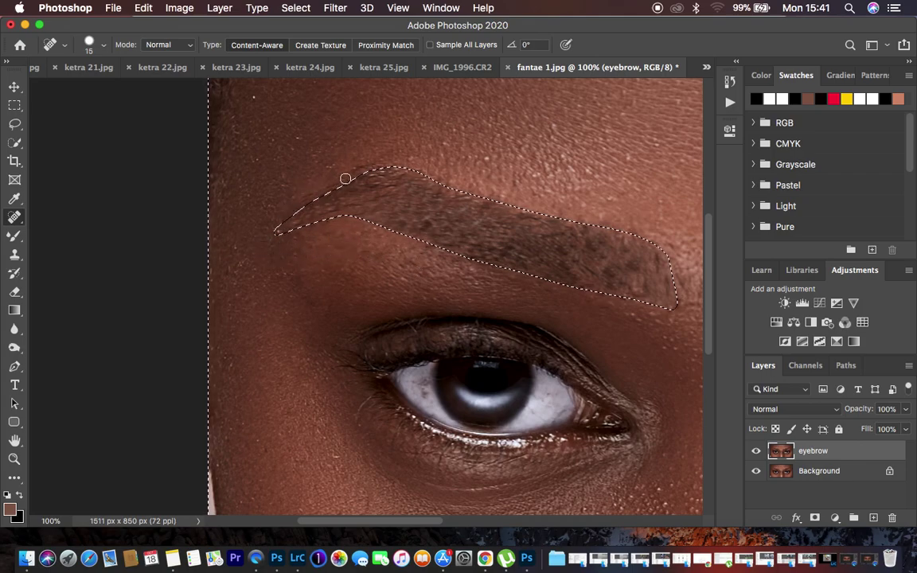
pyautogui.moveTo(400, 150); pyautogui.dragTo(360, 164)
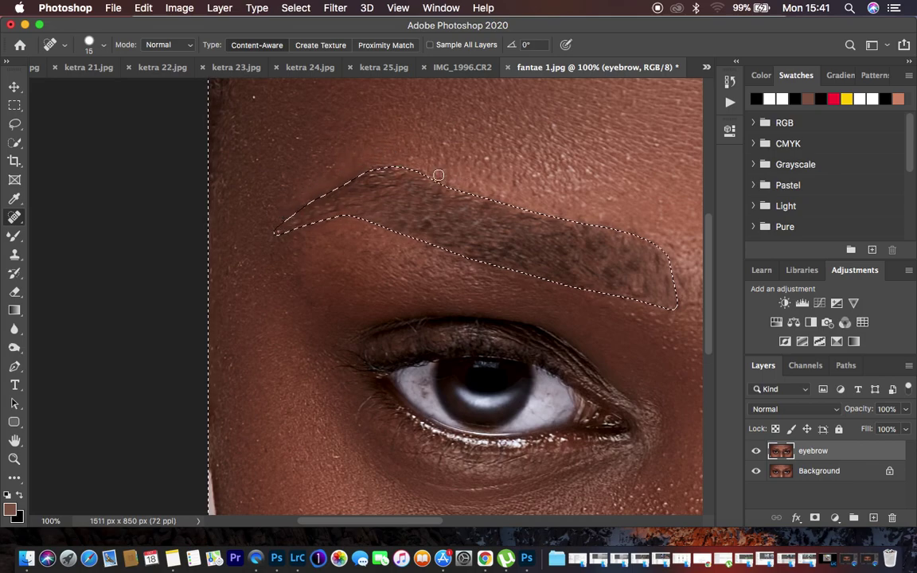
pyautogui.click(573, 219)
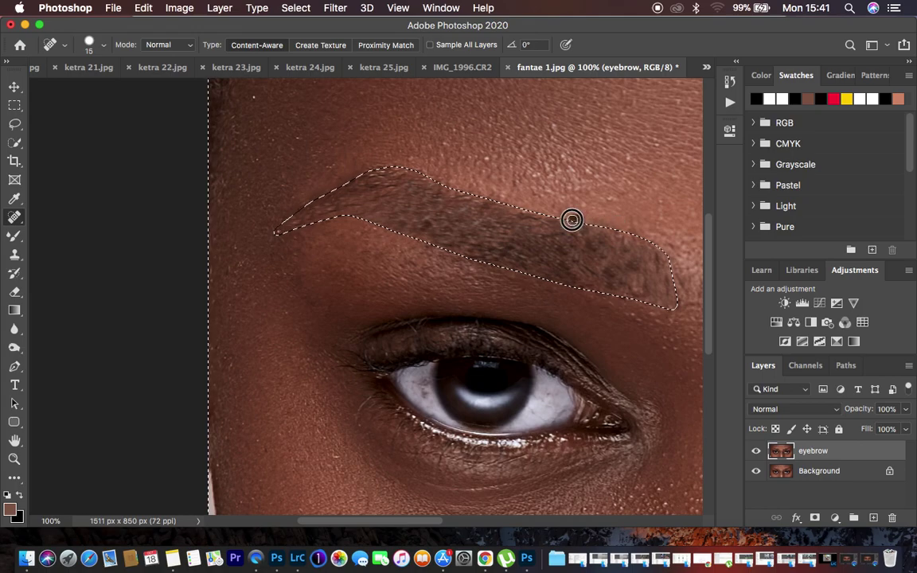
pyautogui.click(507, 200)
pyautogui.moveTo(506, 201); pyautogui.dragTo(479, 194)
pyautogui.click(511, 201)
pyautogui.hscroll(3, 676, 250)
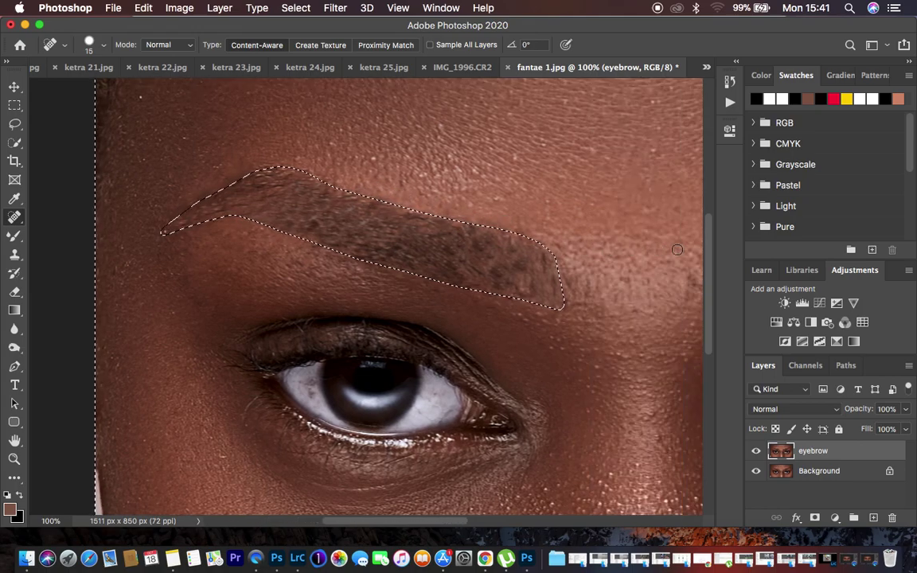
pyautogui.moveTo(580, 302); pyautogui.dragTo(565, 258)
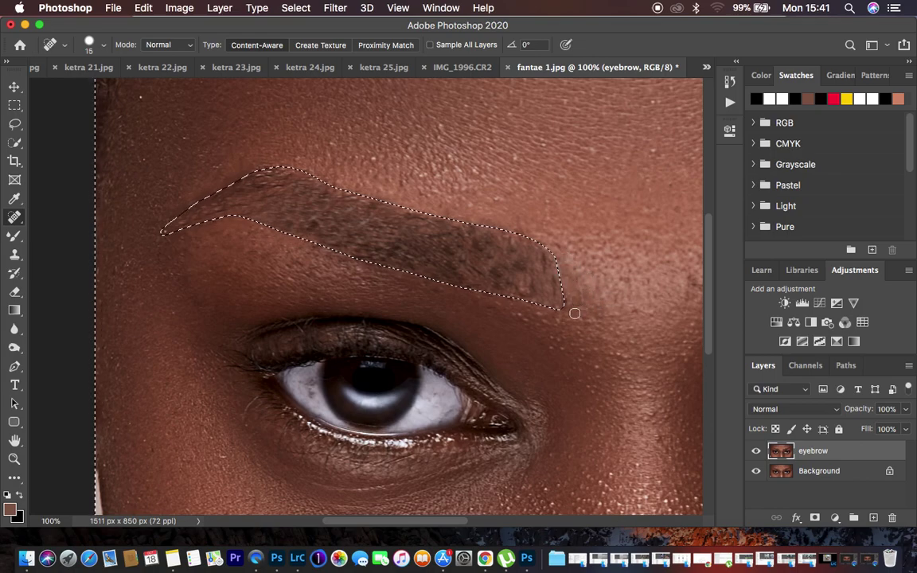
# Heal the remaining stray hairs below the left eyebrow's inner end and along the right eyebrow's lower edge.
pyautogui.moveTo(558, 318); pyautogui.dragTo(538, 319)
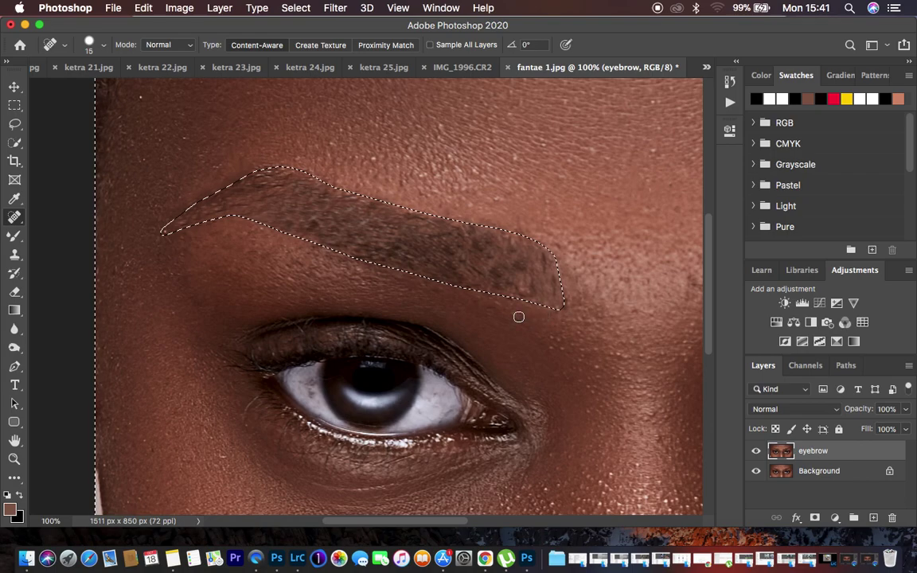
pyautogui.hscroll(4, 593, 342)
pyautogui.hscroll(4, 597, 345)
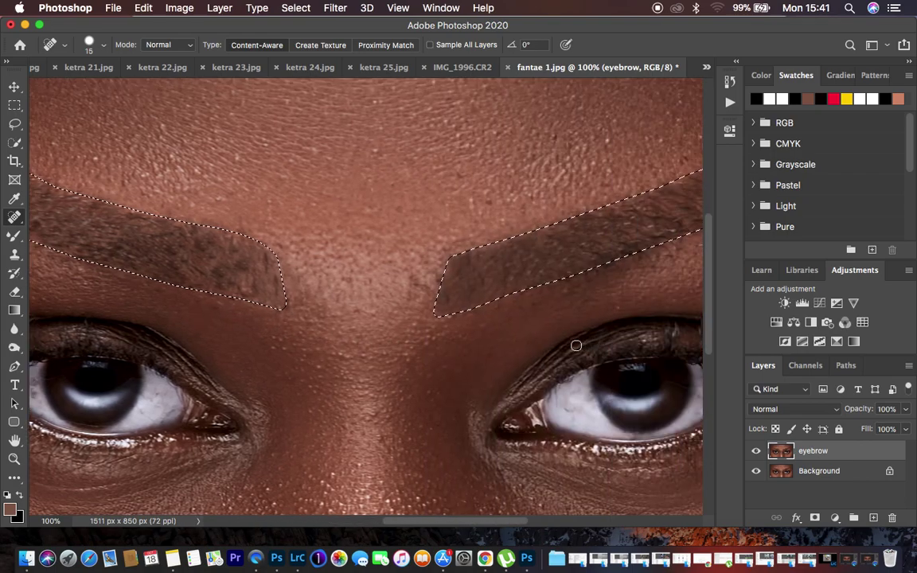
pyautogui.moveTo(525, 310); pyautogui.dragTo(548, 301)
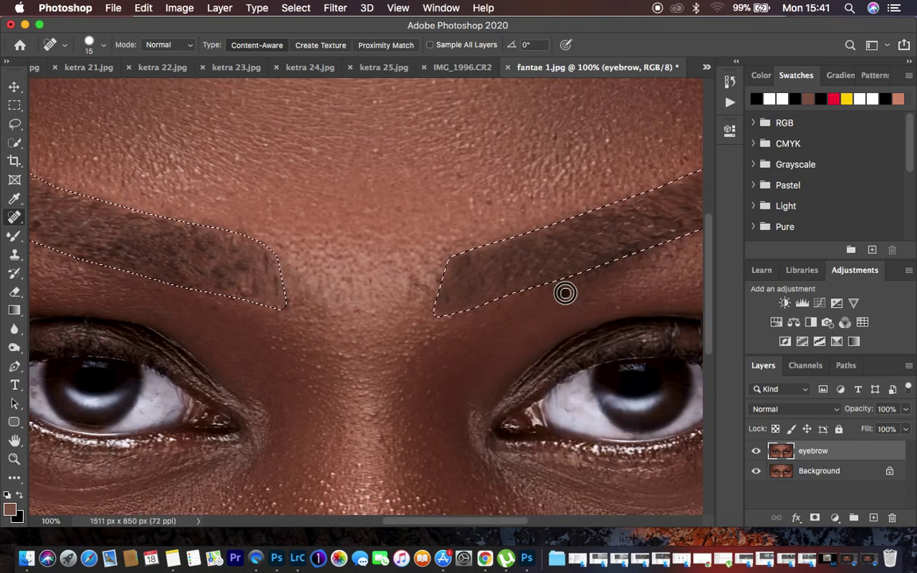
# Clone nearby clean skin over the stray hairs along the middle of the right eyebrow's lower edge.
pyautogui.click(15, 254)
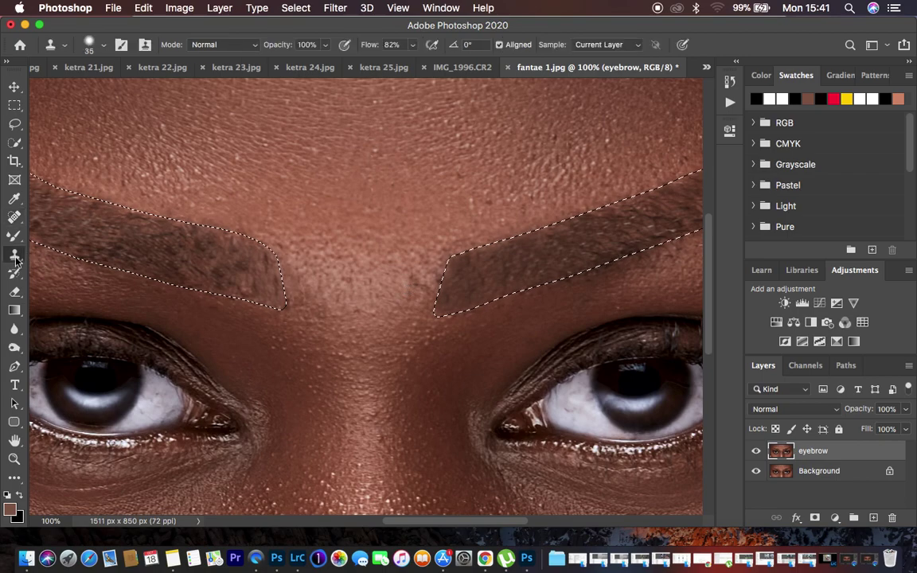
pyautogui.keyDown('alt'); pyautogui.click(555, 305); pyautogui.keyUp('alt')
pyautogui.moveTo(563, 297)
pyautogui.mouseDown()
pyautogui.moveTo(619, 276)
pyautogui.moveTo(594, 291)
pyautogui.mouseUp()
pyautogui.keyDown('alt'); pyautogui.click(594, 291); pyautogui.keyUp('alt')
pyautogui.click(606, 285)
# Clone clean skin over the stray hairs below the right eyebrow's arch and outer tail, resampling between strokes.
pyautogui.scroll(5, 663, 292)
pyautogui.hscroll(5, 663, 291)
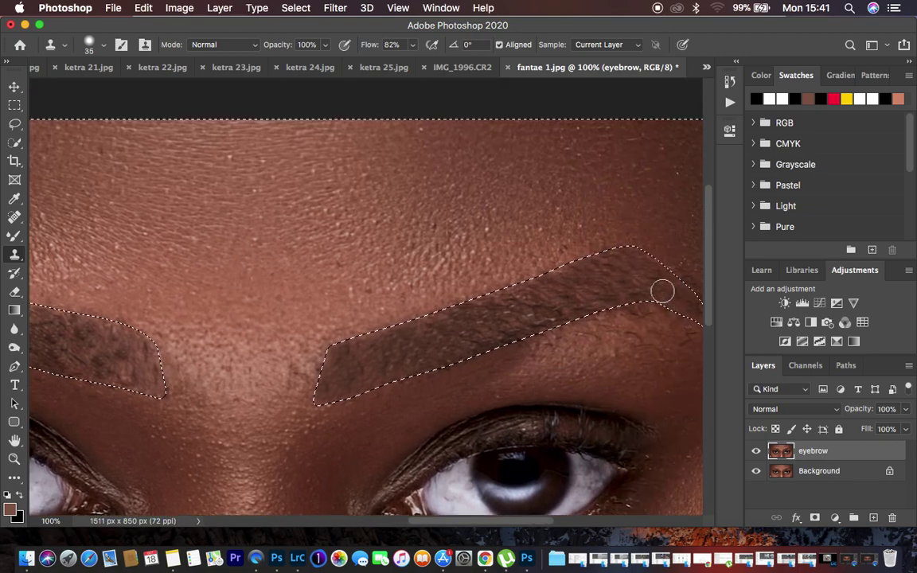
pyautogui.keyDown('alt'); pyautogui.click(652, 363); pyautogui.keyUp('alt')
pyautogui.click(639, 344)
pyautogui.keyDown('alt'); pyautogui.click(653, 341); pyautogui.keyUp('alt')
pyautogui.click(633, 340)
pyautogui.keyDown('alt'); pyautogui.click(686, 361); pyautogui.keyUp('alt')
pyautogui.click(685, 344)
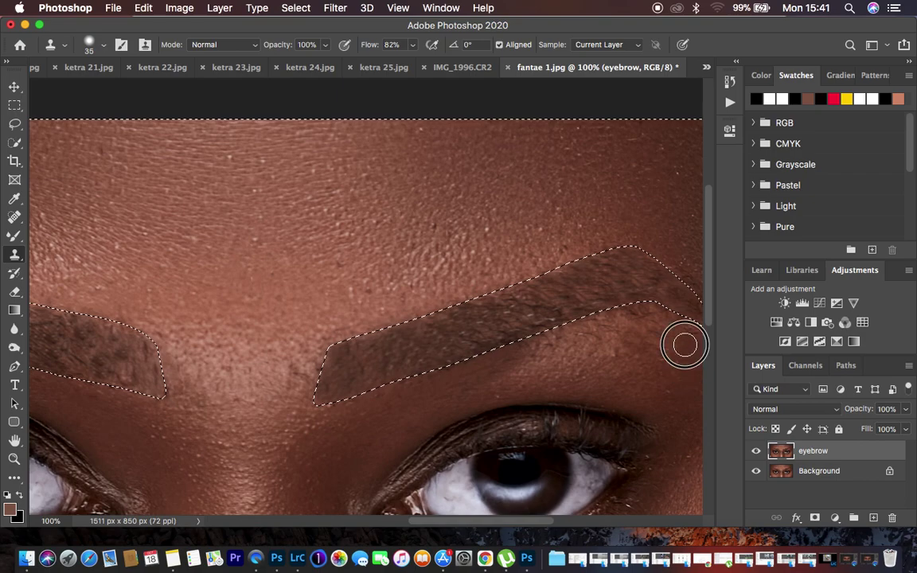
# Smooth the leftover marks in the skin under the right eyebrow with the Spot Healing Brush.
pyautogui.click(14, 217)
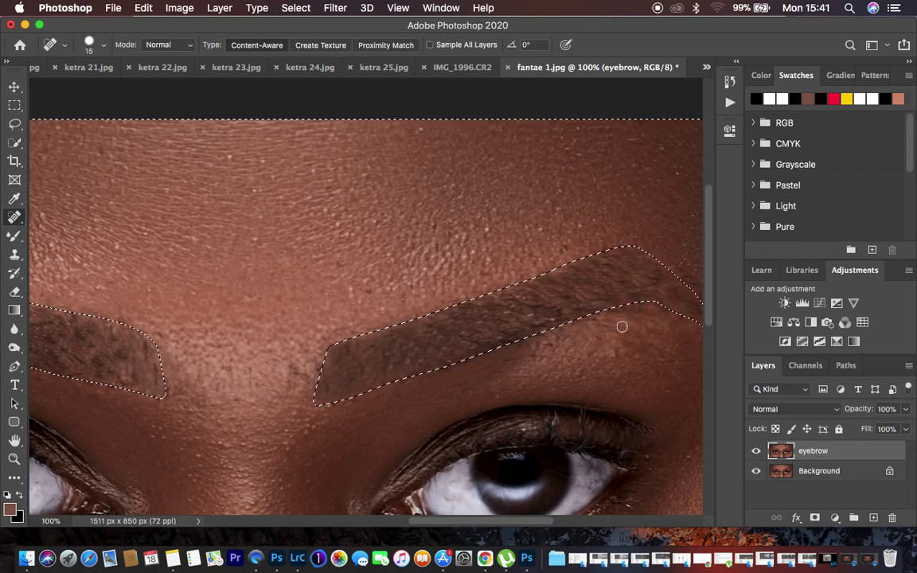
pyautogui.moveTo(561, 341); pyautogui.dragTo(536, 347)
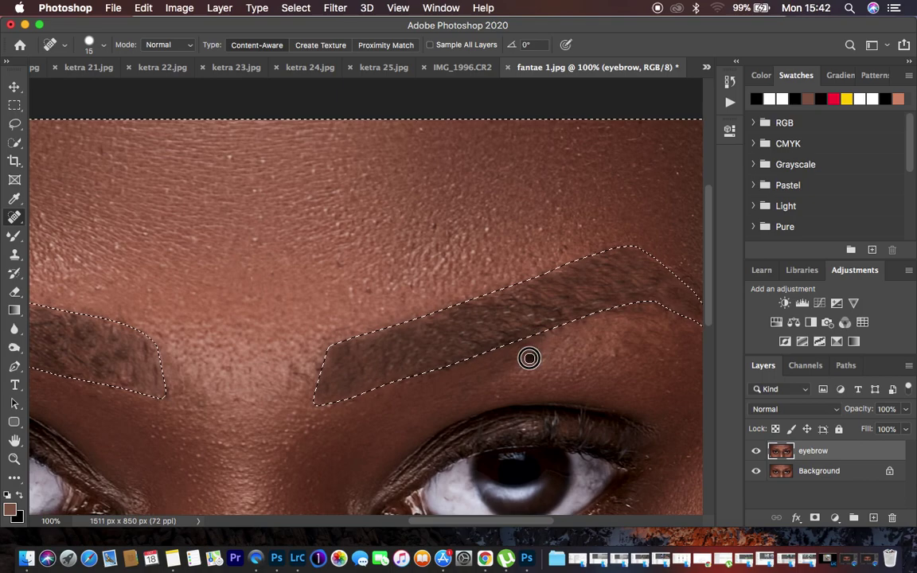
pyautogui.moveTo(491, 372); pyautogui.dragTo(487, 373)
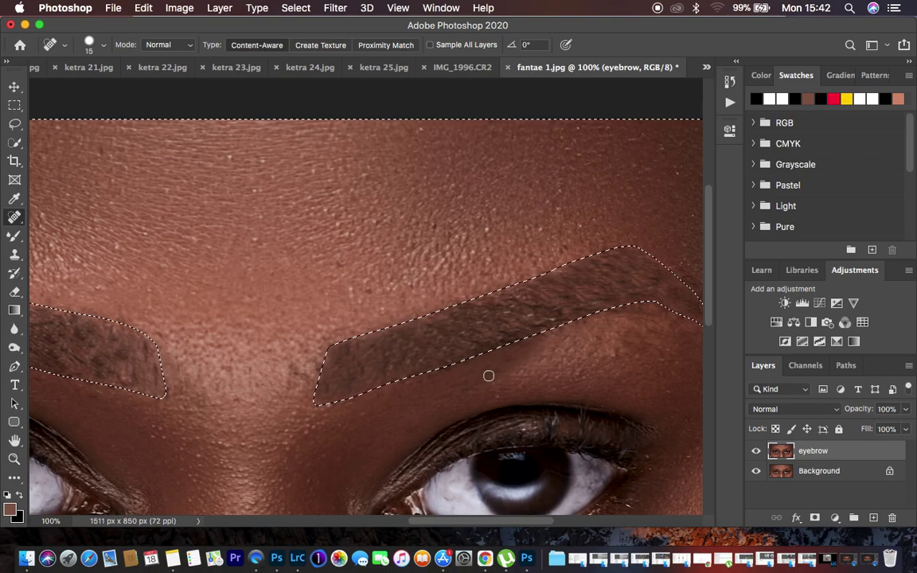
pyautogui.click(659, 319)
pyautogui.click(609, 351)
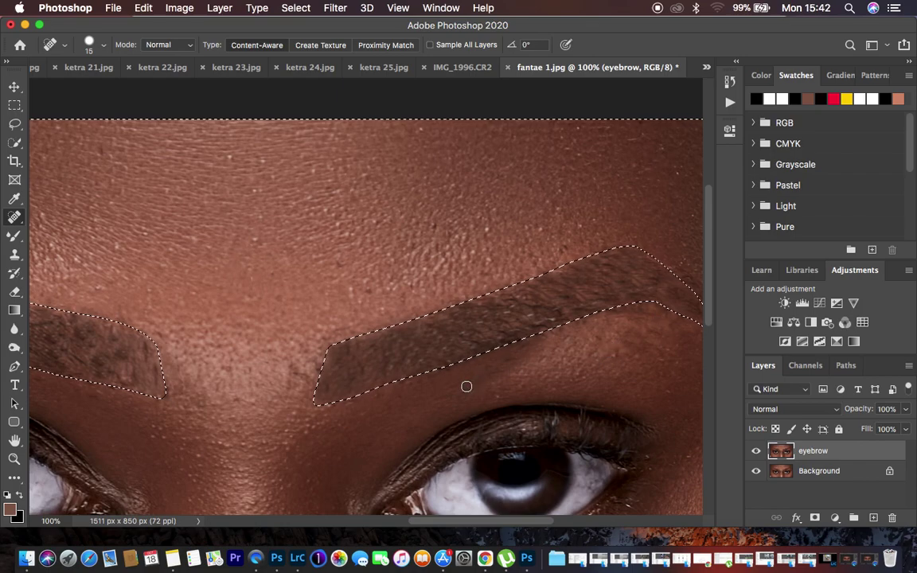
# Heal the stray hairs along the upper edge of the right eyebrow's outer tail down to its tip.
pyautogui.hscroll(5, 466, 385)
pyautogui.scroll(2, 478, 367)
pyautogui.click(550, 312)
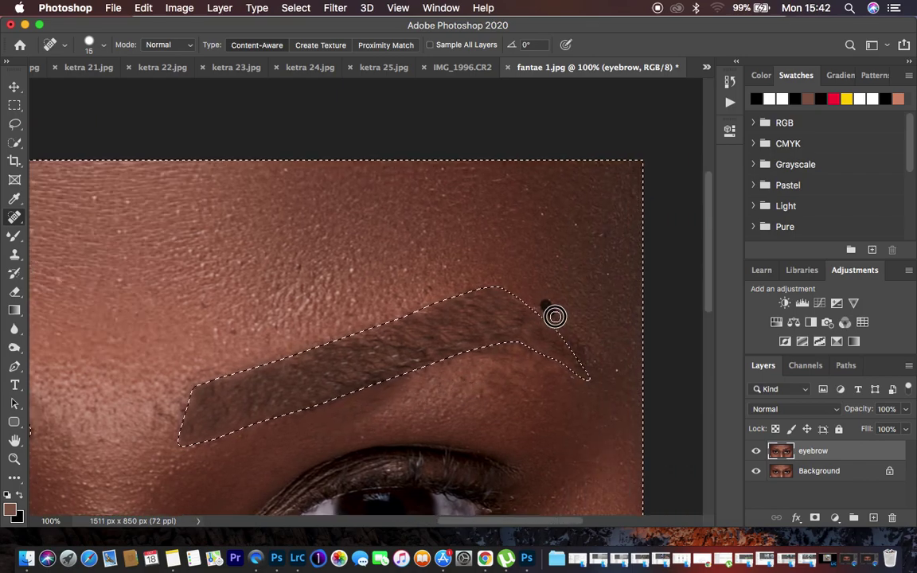
pyautogui.click(548, 315)
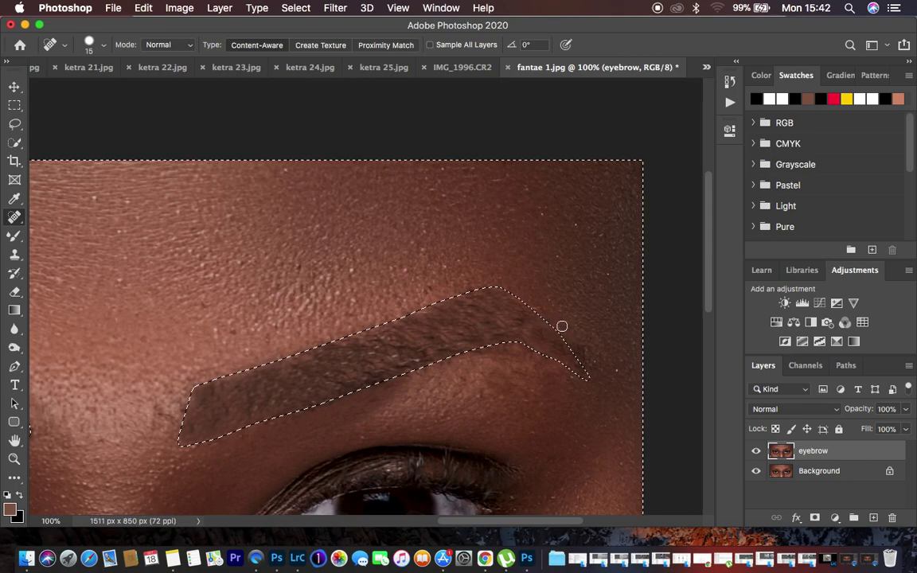
pyautogui.moveTo(569, 336); pyautogui.dragTo(589, 370)
pyautogui.click(585, 359)
# Heal the stray hairs beside the inner ends of the right and left eyebrows.
pyautogui.moveTo(172, 402); pyautogui.dragTo(168, 435)
pyautogui.moveTo(181, 402)
pyautogui.mouseDown()
pyautogui.moveTo(169, 432)
pyautogui.moveTo(161, 419)
pyautogui.moveTo(157, 439)
pyautogui.moveTo(158, 409)
pyautogui.moveTo(152, 438)
pyautogui.mouseUp()
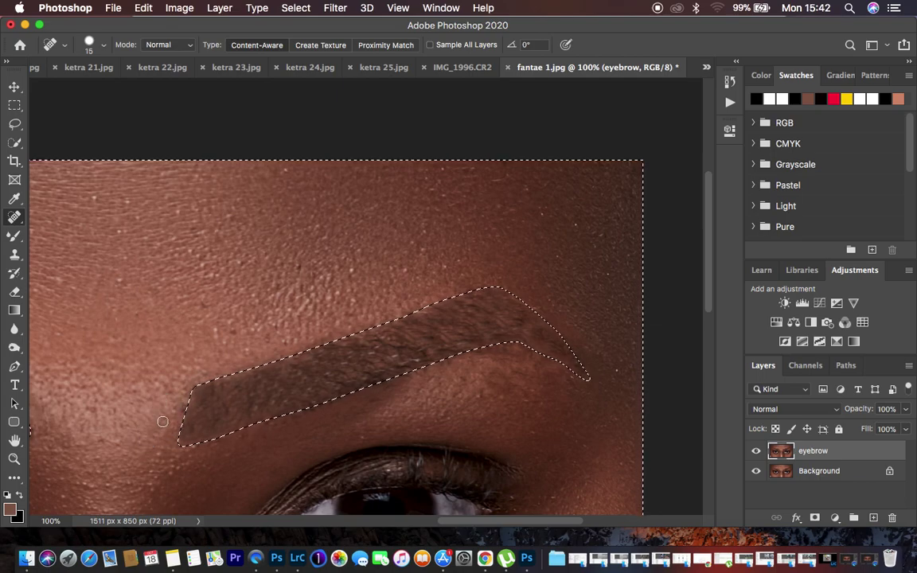
pyautogui.hscroll(-8, 145, 424)
pyautogui.moveTo(348, 420); pyautogui.dragTo(347, 388)
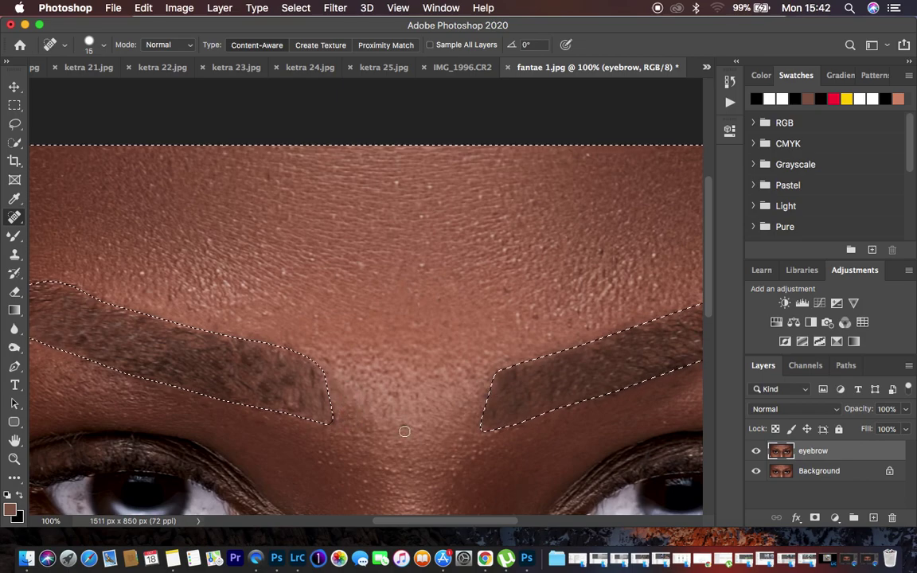
# Clone clean skin from between the brows over the dark patches beside the left eyebrow's inner end.
pyautogui.click(15, 255)
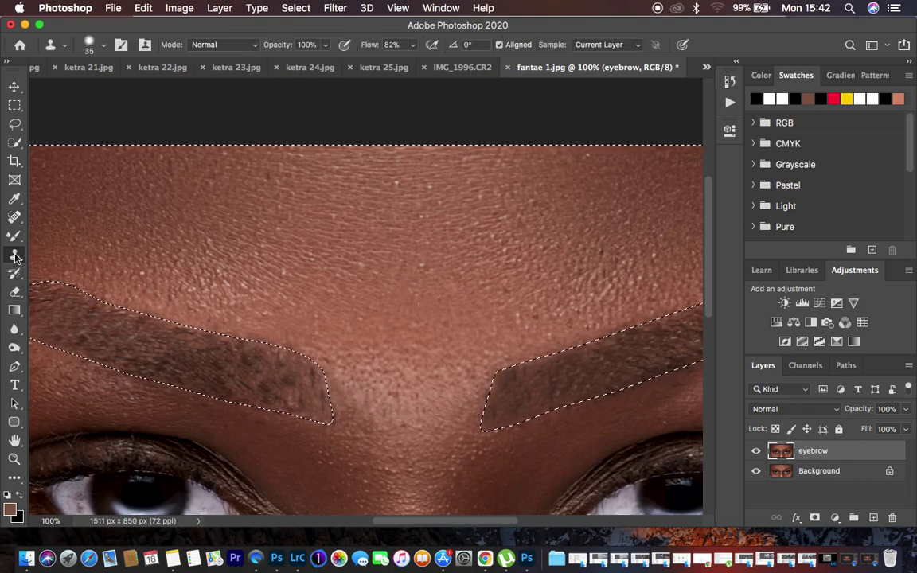
pyautogui.keyDown('alt'); pyautogui.click(352, 379); pyautogui.keyUp('alt')
pyautogui.click(363, 393)
pyautogui.moveTo(362, 392)
pyautogui.mouseDown()
pyautogui.moveTo(336, 394)
pyautogui.moveTo(368, 397)
pyautogui.moveTo(366, 409)
pyautogui.moveTo(330, 394)
pyautogui.mouseUp()
pyautogui.keyDown('alt'); pyautogui.click(364, 429); pyautogui.keyUp('alt')
pyautogui.click(370, 423)
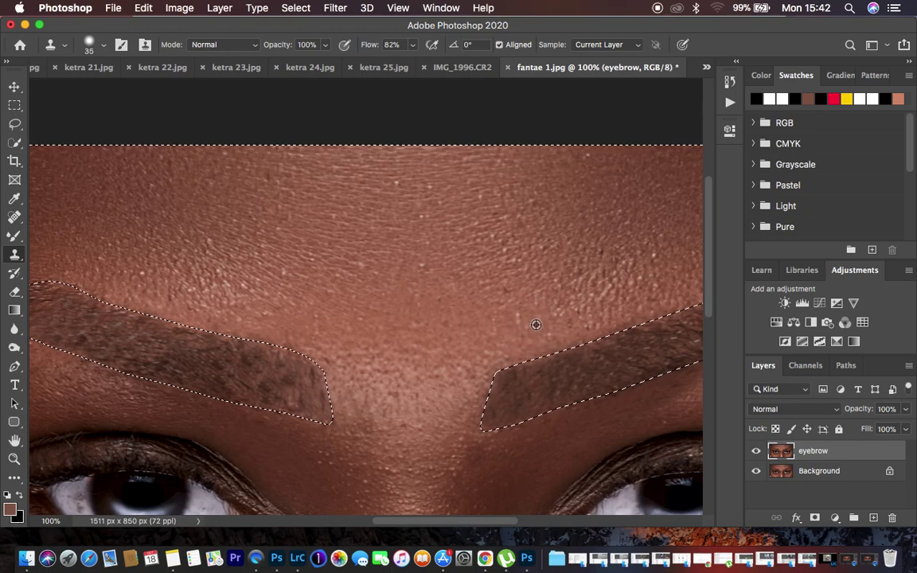
# Invert the selection so that only the two eyebrows are selected.
pyautogui.press('super+minus')
pyautogui.press('super+minus')
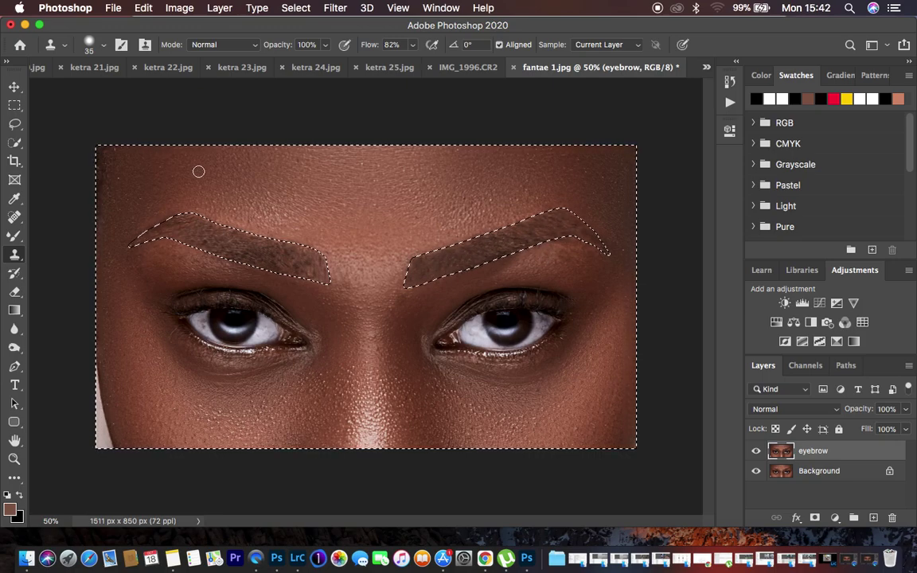
pyautogui.click(15, 105)
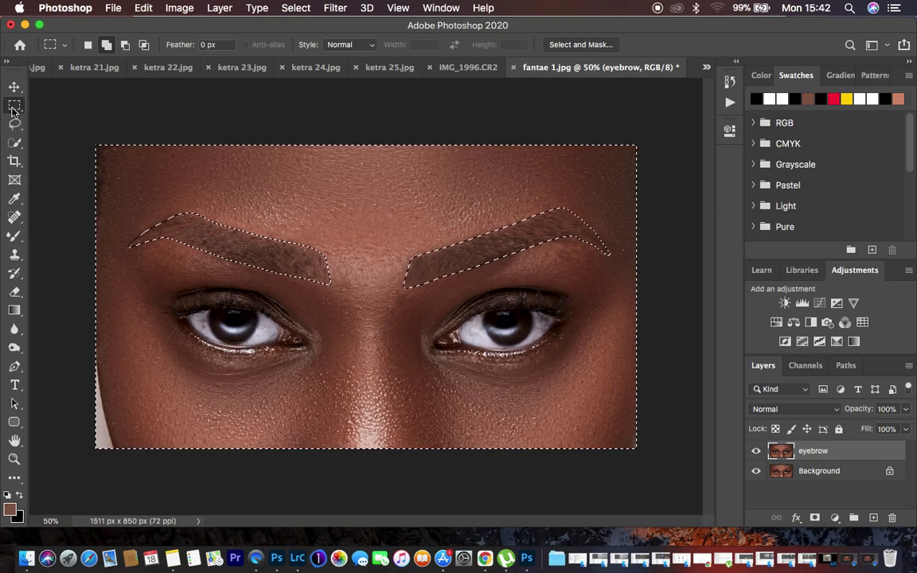
pyautogui.rightClick(310, 265)
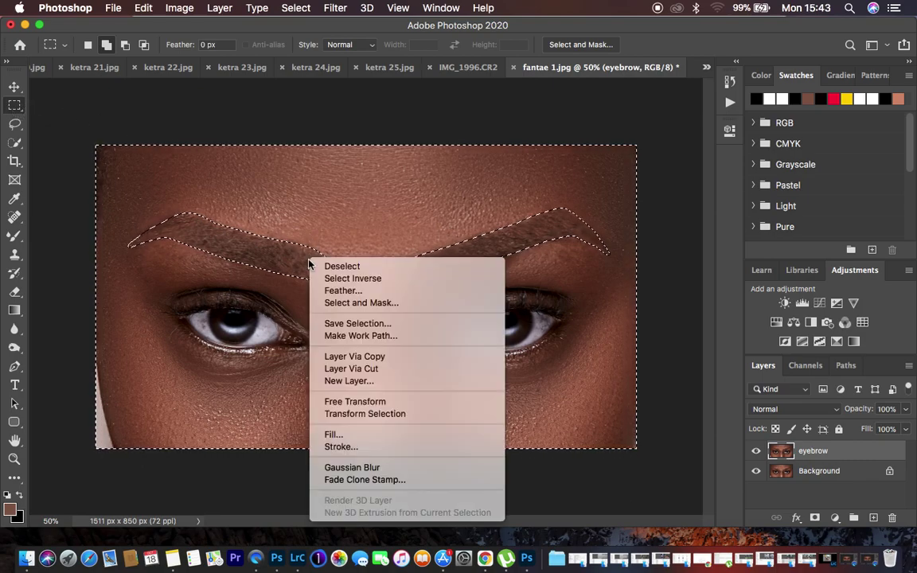
pyautogui.click(353, 283)
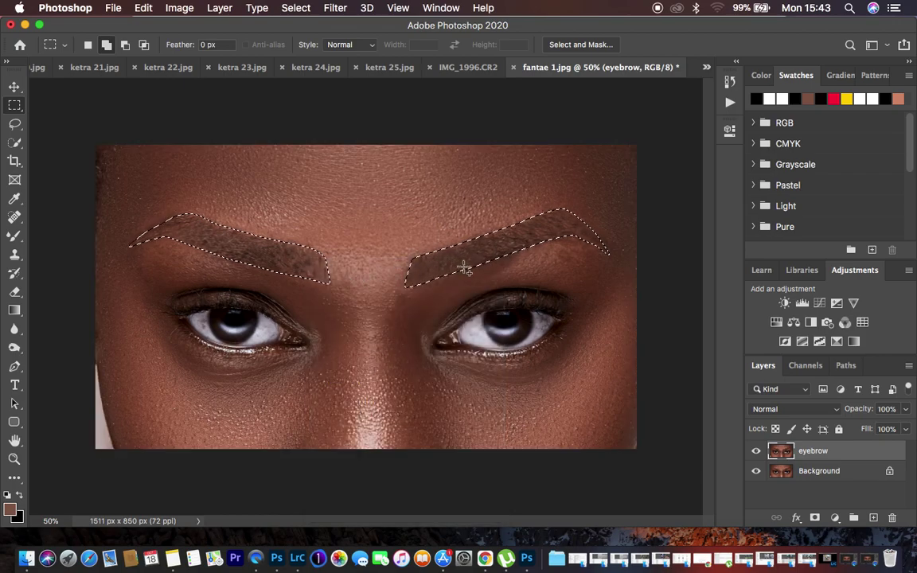
# Darken both eyebrows with the Burn tool on Midtones at 11% exposure, and compare them with the original.
pyautogui.click(15, 351)
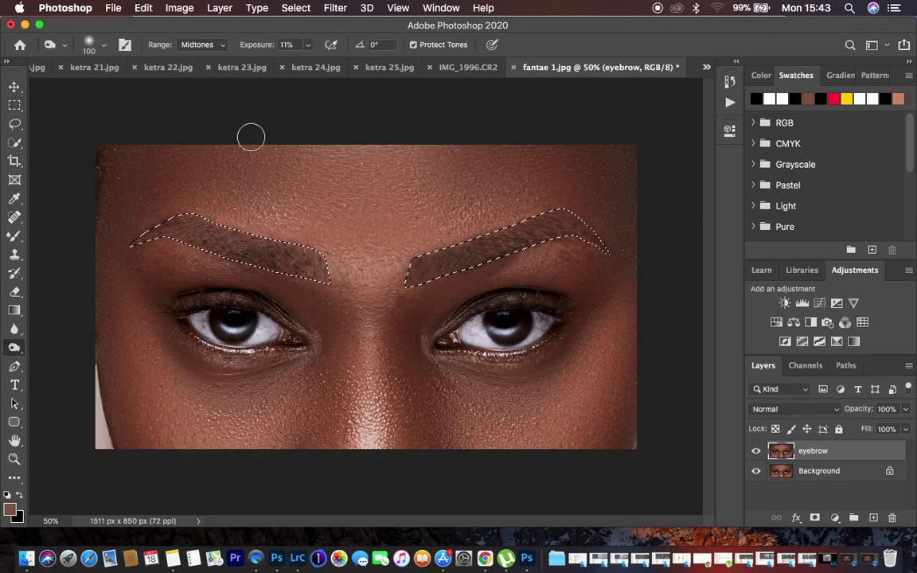
pyautogui.click(205, 45)
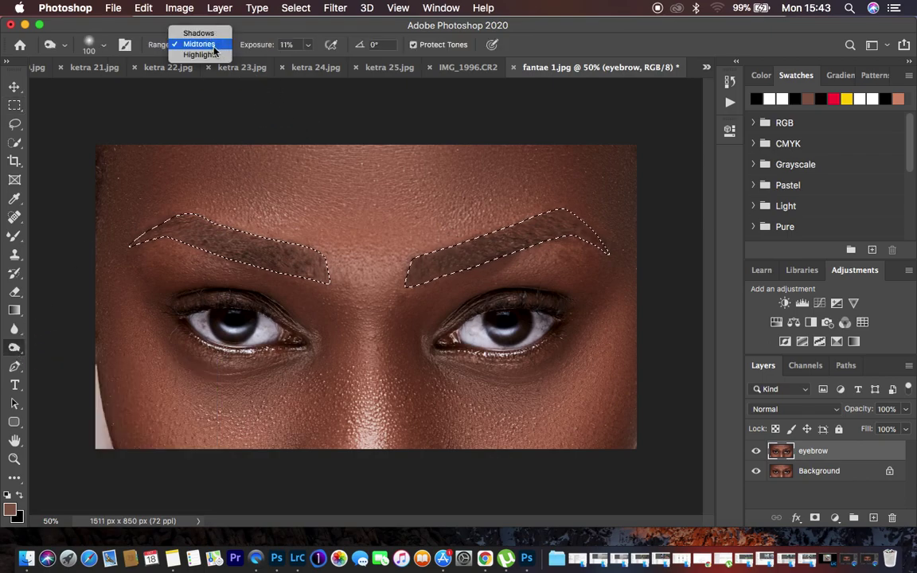
pyautogui.click(214, 46)
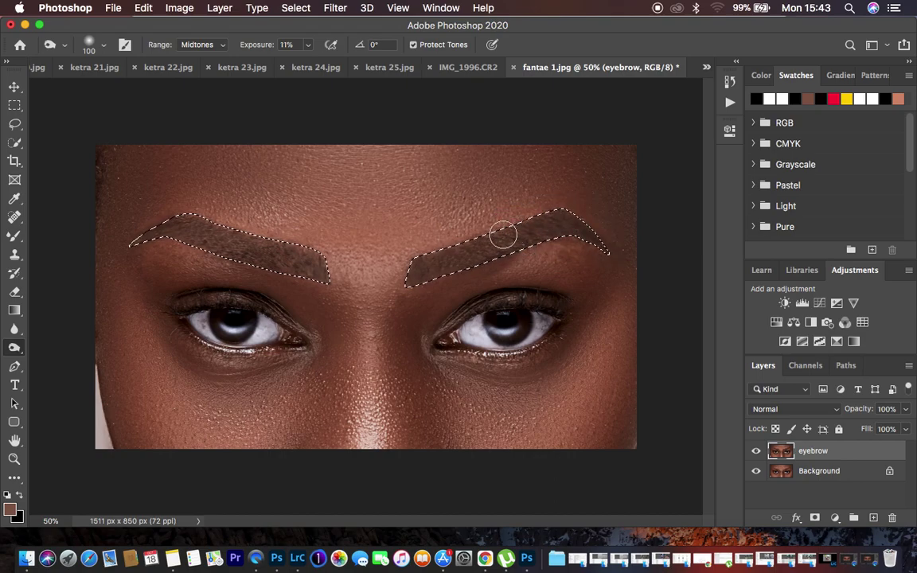
pyautogui.click(756, 451)
pyautogui.click(756, 452)
pyautogui.click(756, 451)
pyautogui.click(756, 451)
pyautogui.click(756, 451)
pyautogui.click(756, 452)
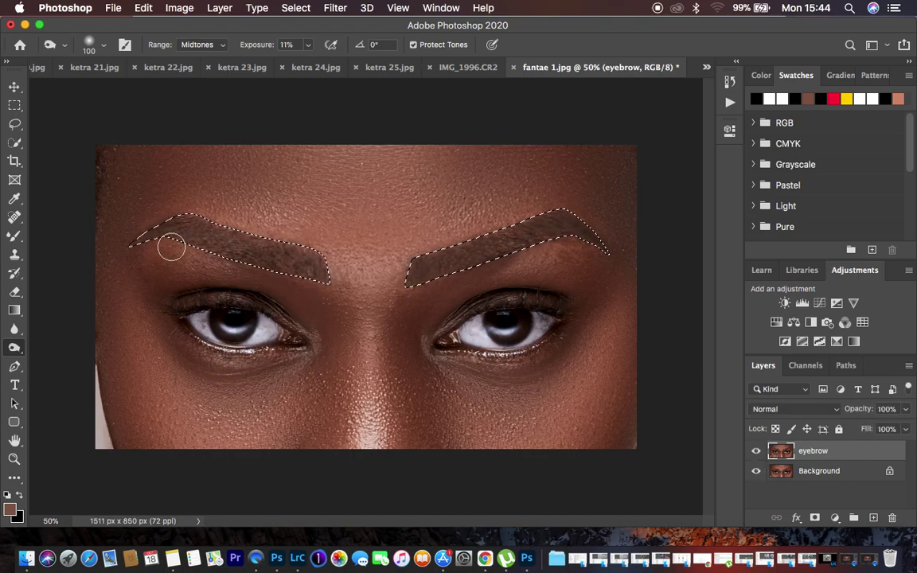
# Reduce the Burn tool's brush size to 40 for darkening the eyebrows' lighter areas.
pyautogui.press('super+plus')
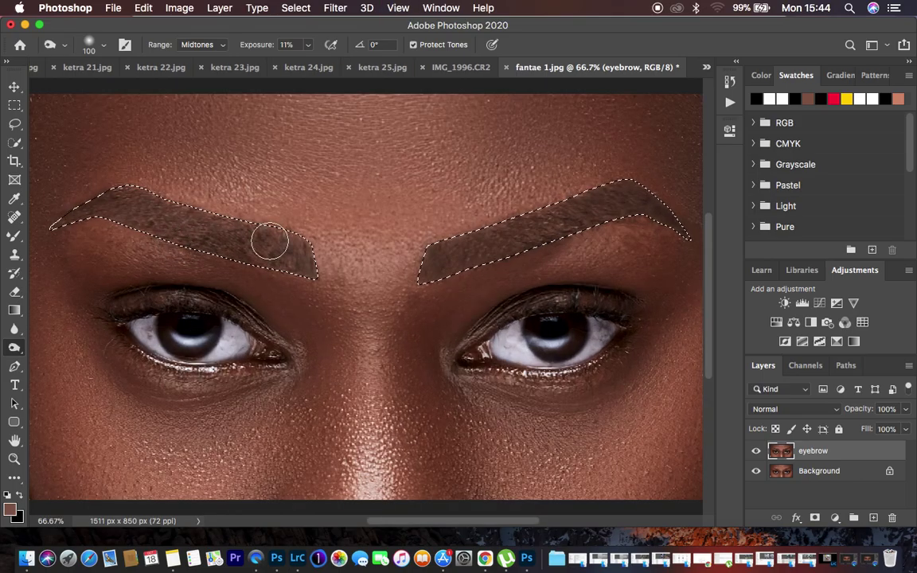
pyautogui.press('[')
pyautogui.press('[')
pyautogui.press('[')
pyautogui.press('[')
pyautogui.press('[')
pyautogui.press('[')
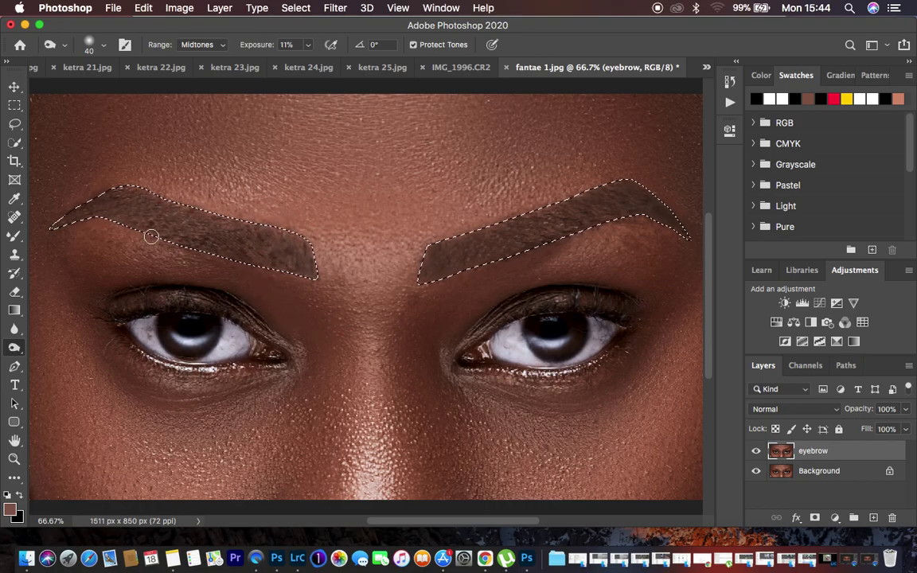
# Invert the selection to the surrounding skin and heal the remaining marks above and below the right eyebrow.
pyautogui.click(15, 105)
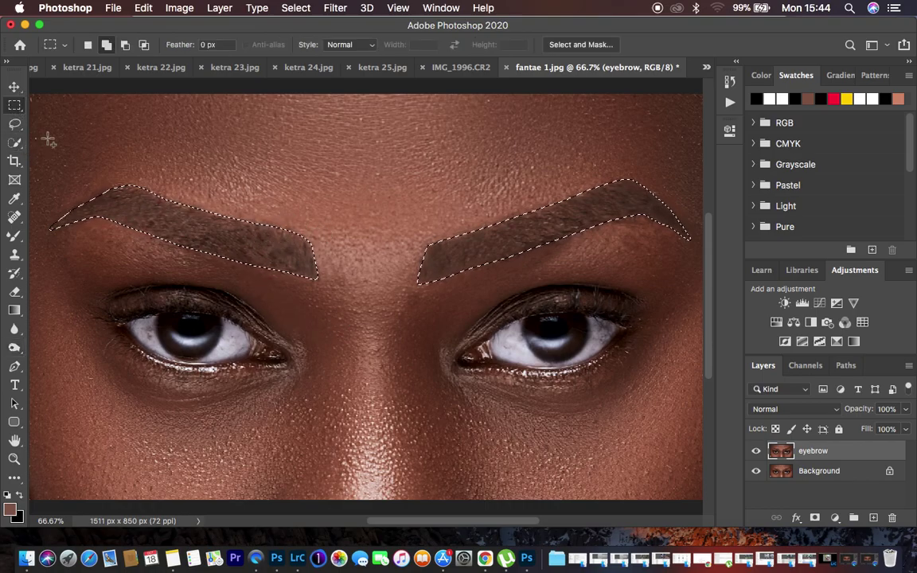
pyautogui.rightClick(169, 223)
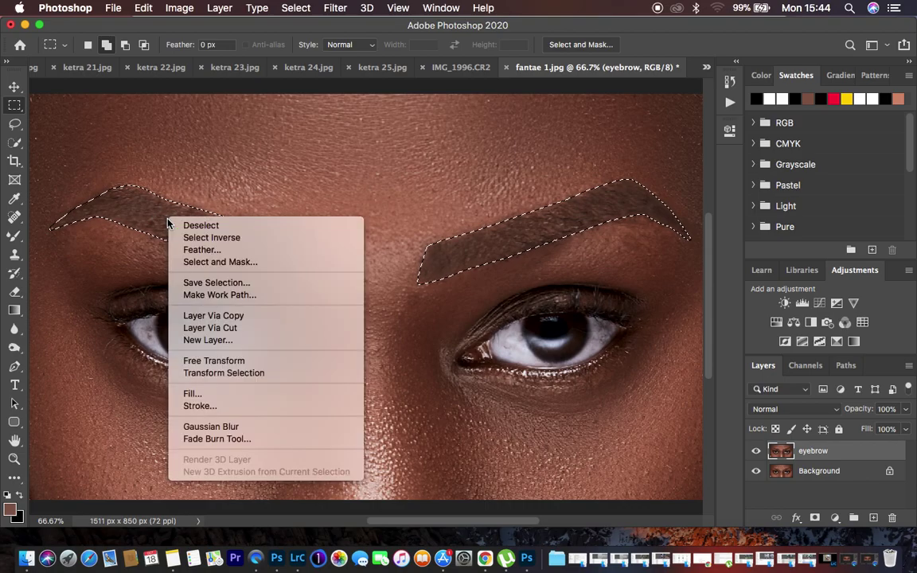
pyautogui.click(204, 238)
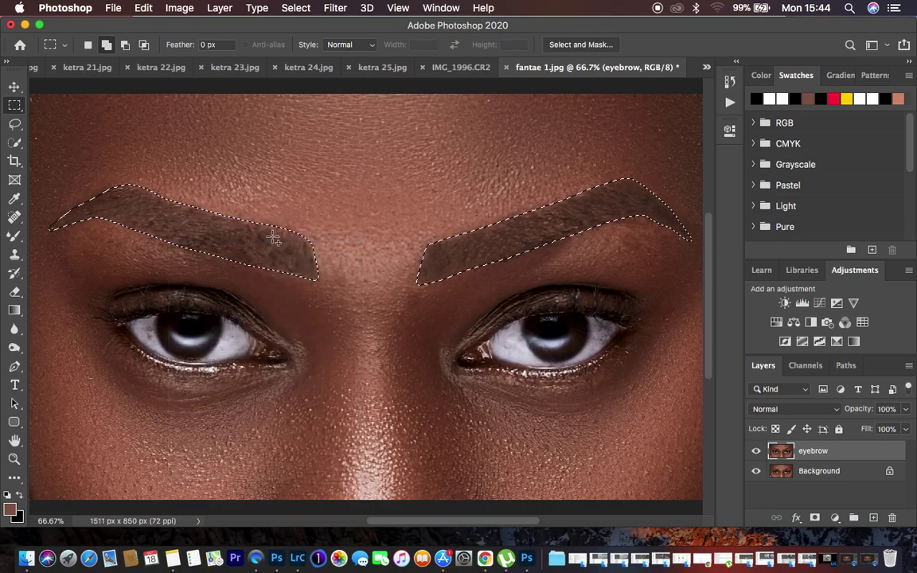
pyautogui.click(13, 223)
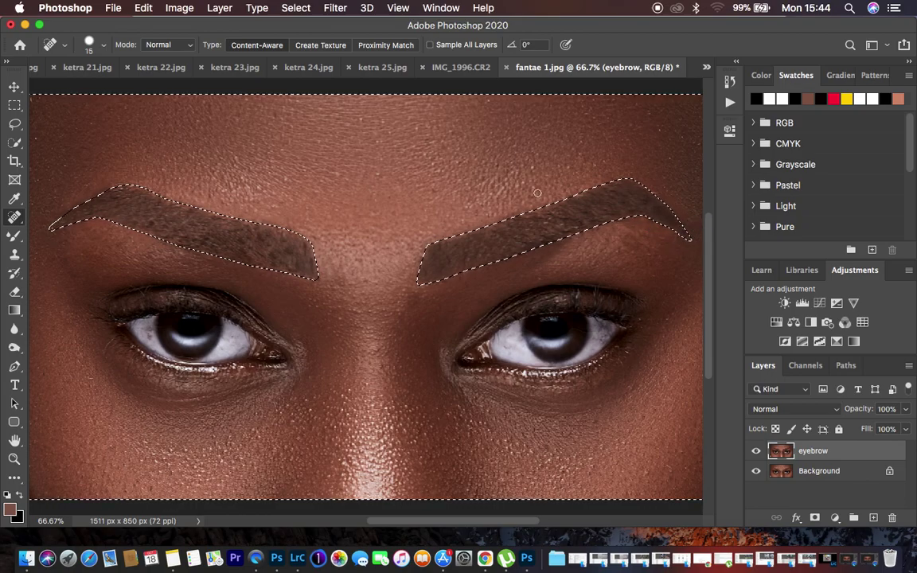
pyautogui.moveTo(488, 218); pyautogui.dragTo(527, 212)
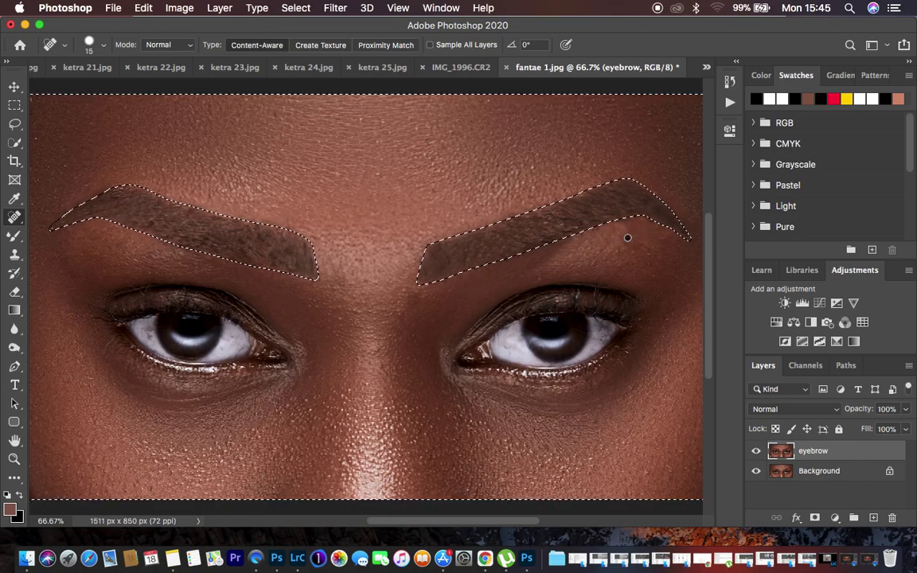
pyautogui.moveTo(614, 255); pyautogui.dragTo(626, 234)
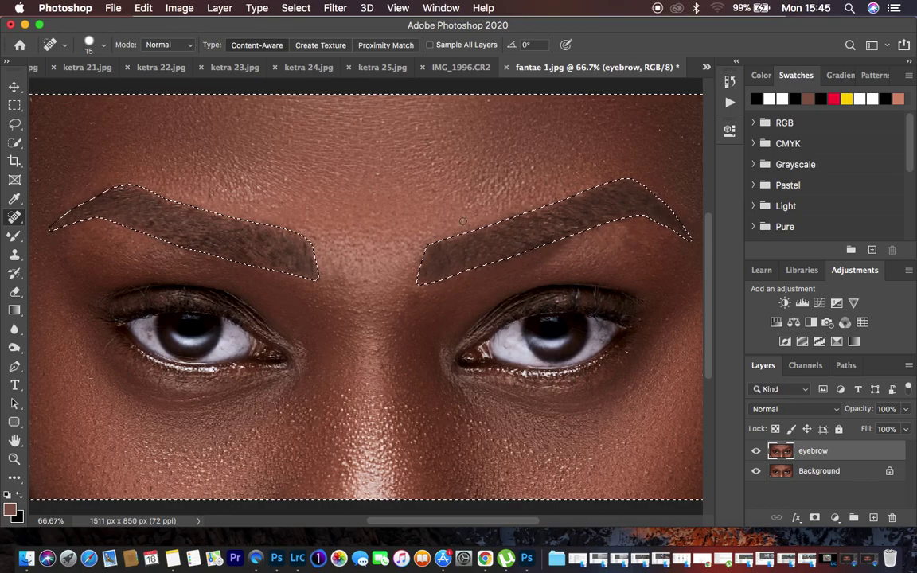
# Remove the selection around the eyebrows and show the whole image.
pyautogui.press('super+minus')
pyautogui.press('super+minus')
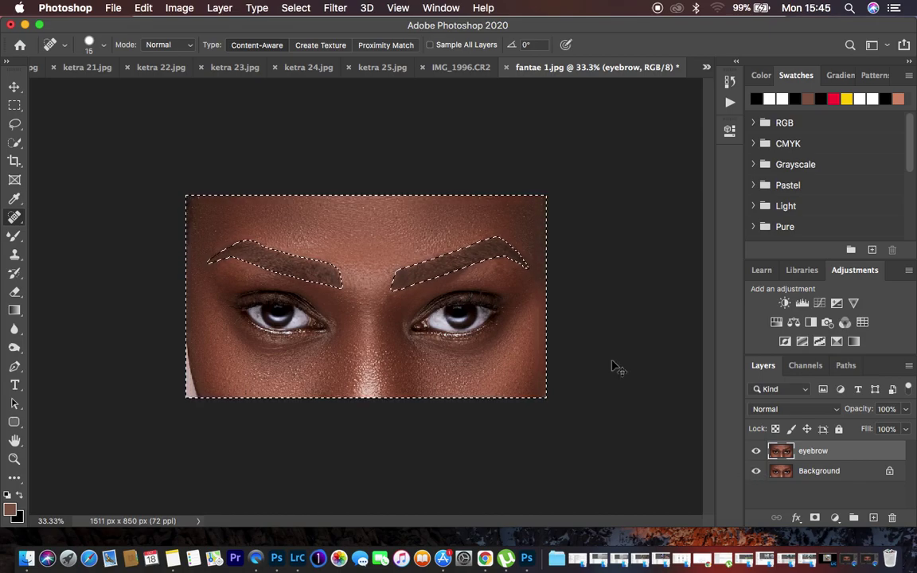
pyautogui.press('super+d')
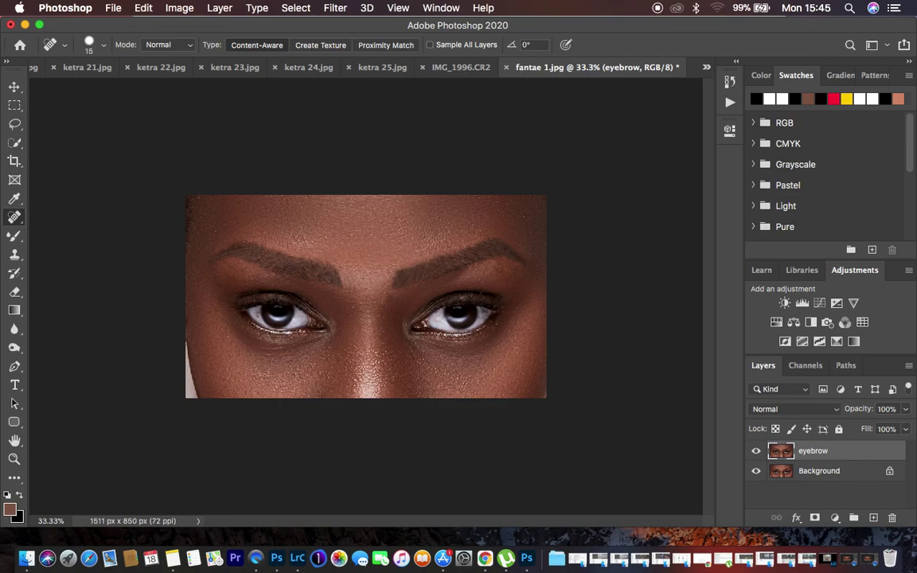
# Compare the retouched eyebrows with the original by repeatedly hiding and showing the eyebrow layer.
pyautogui.click(756, 452)
pyautogui.click(756, 453)
pyautogui.click(756, 451)
pyautogui.click(756, 452)
pyautogui.click(757, 451)
pyautogui.click(757, 451)
pyautogui.click(756, 451)
pyautogui.click(756, 451)
pyautogui.click(756, 451)
pyautogui.click(756, 452)
pyautogui.click(756, 451)
pyautogui.click(756, 451)
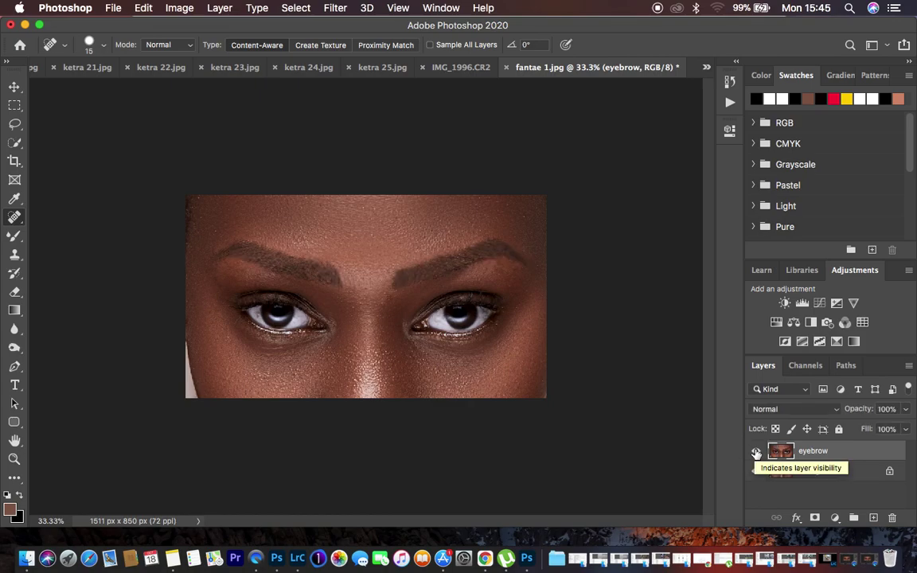
pyautogui.click(756, 452)
pyautogui.click(757, 451)
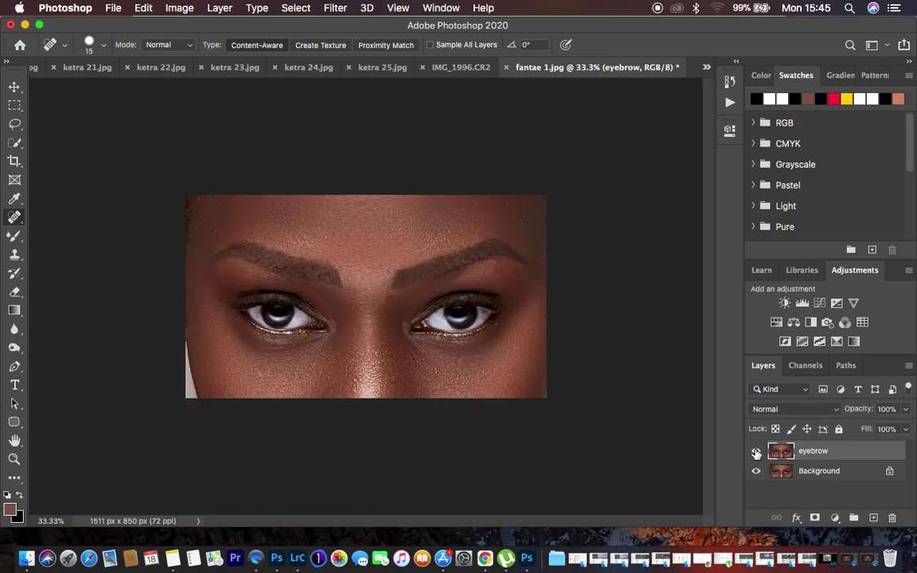
# Lower the eyebrow layer's opacity to 80% and compare the softened result with the original.
pyautogui.click(905, 410)
pyautogui.moveTo(905, 423); pyautogui.dragTo(894, 428)
pyautogui.click(756, 451)
pyautogui.click(757, 451)
pyautogui.click(756, 451)
pyautogui.click(757, 451)
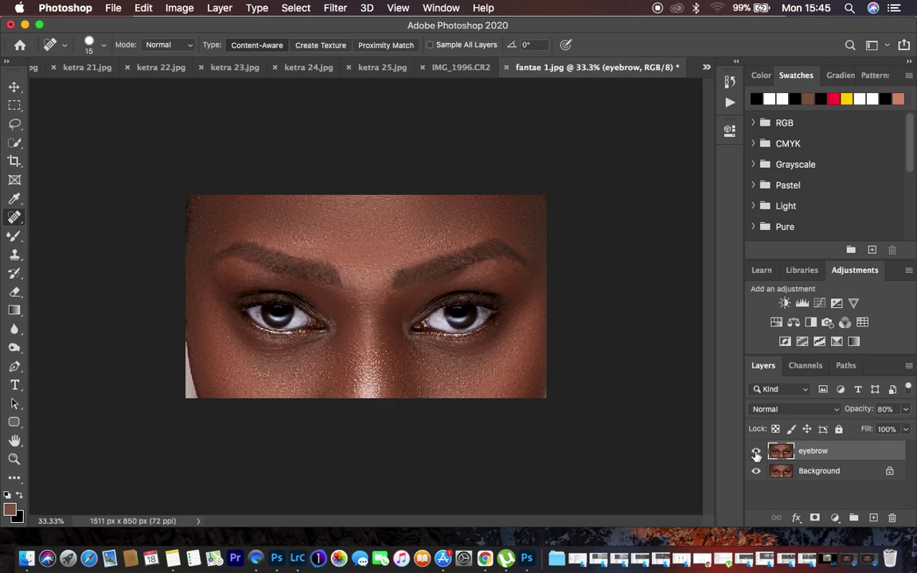